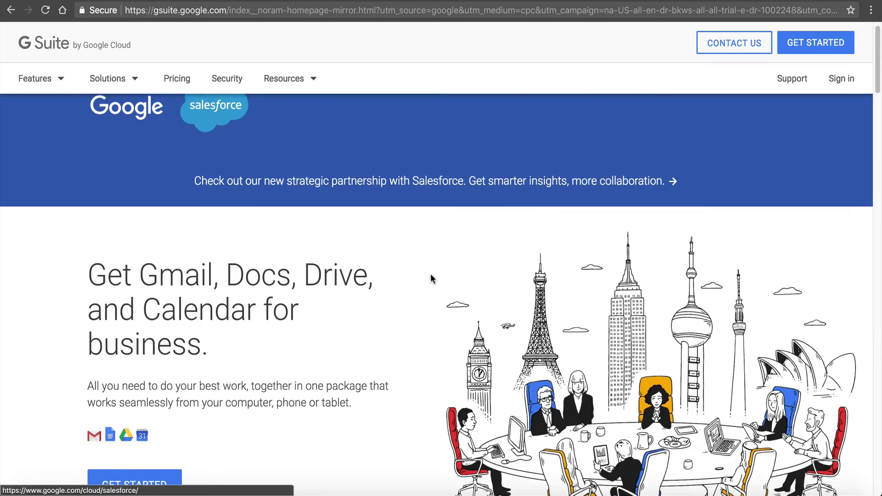
# Open the G Suite Solutions overview page and look through its business categories
pyautogui.scroll(1, 430, 274)
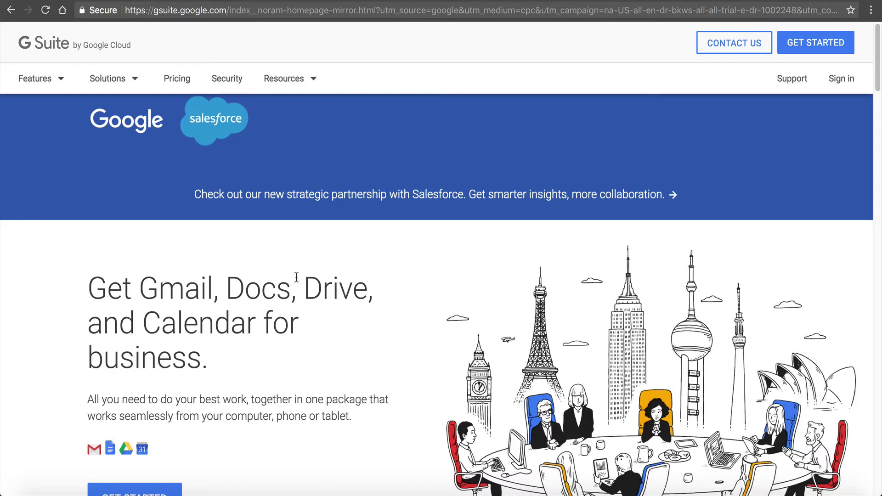
pyautogui.click(113, 77)
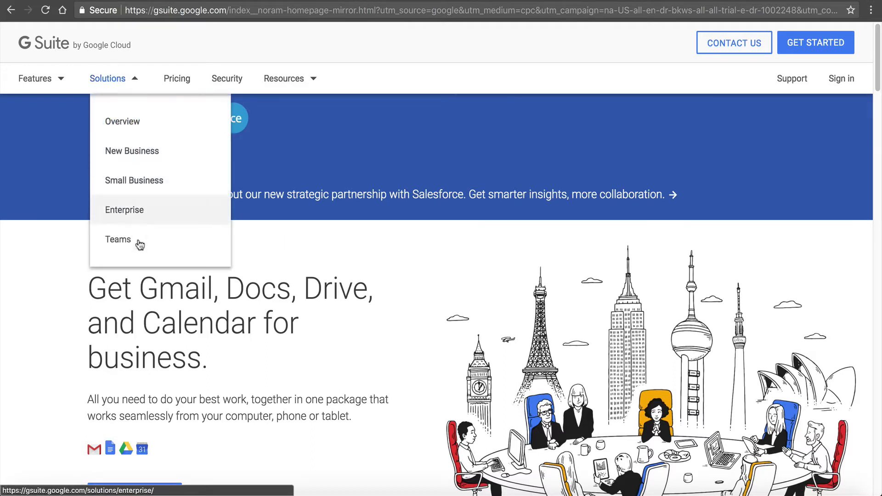
pyautogui.click(127, 123)
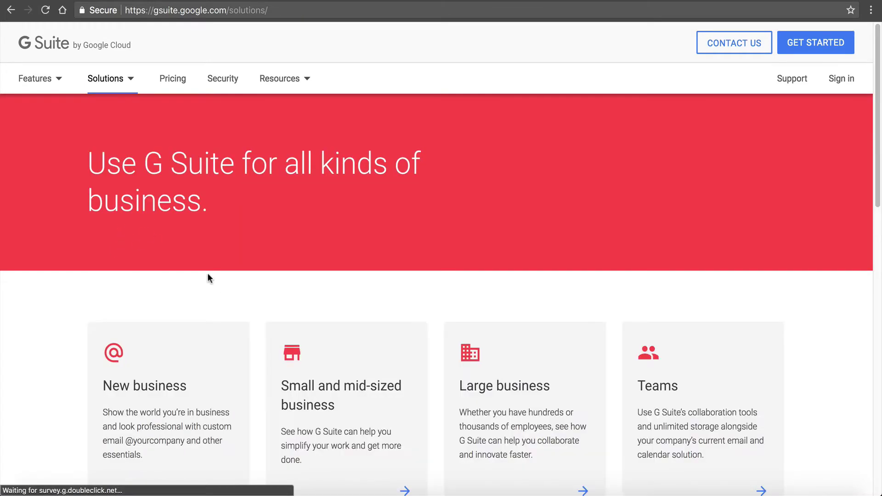
pyautogui.scroll(-12, 205, 297)
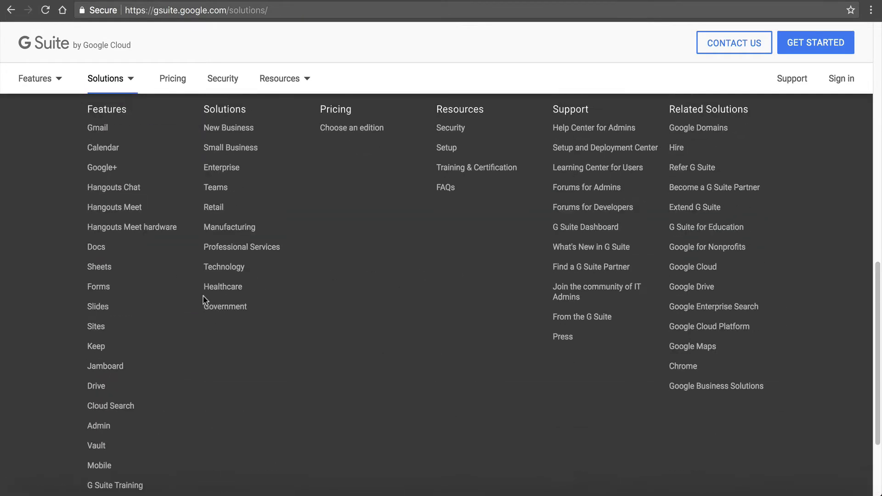
pyautogui.scroll(12, 202, 298)
# Open the G Suite pricing page and highlight the free trial wording in the heading
pyautogui.click(171, 87)
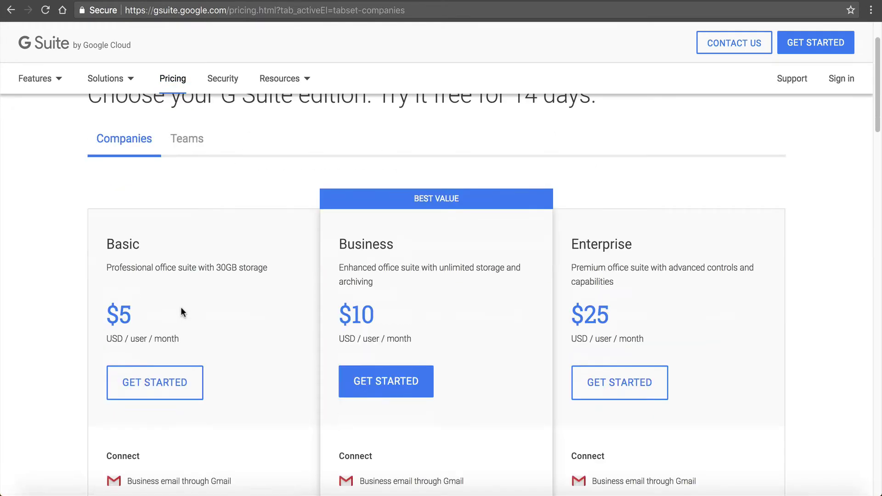
pyautogui.scroll(2, 180, 307)
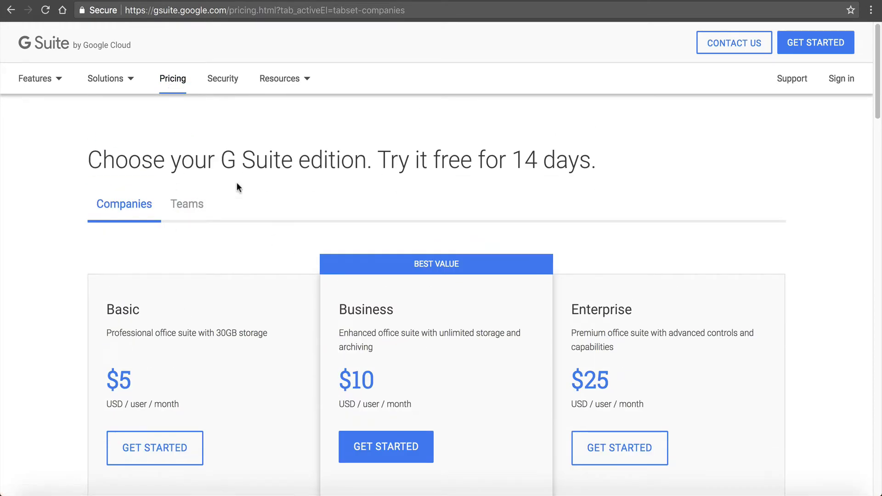
pyautogui.moveTo(378, 161); pyautogui.dragTo(569, 162)
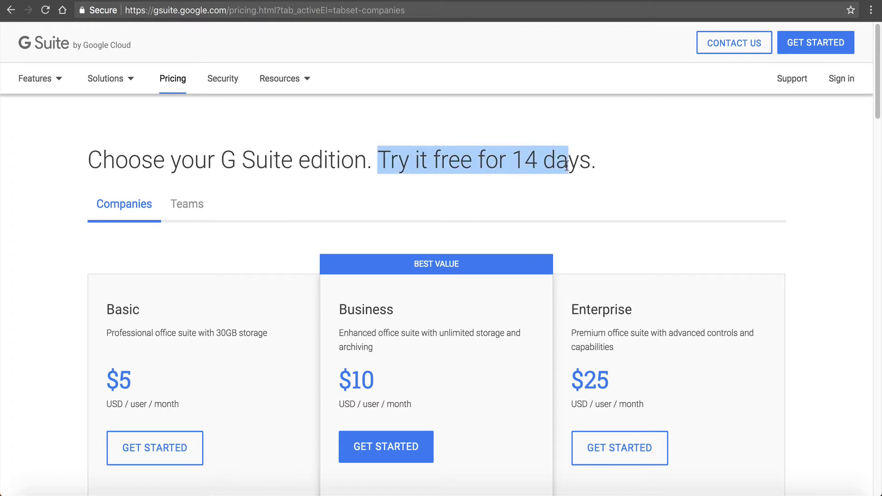
pyautogui.scroll(-1, 161, 297)
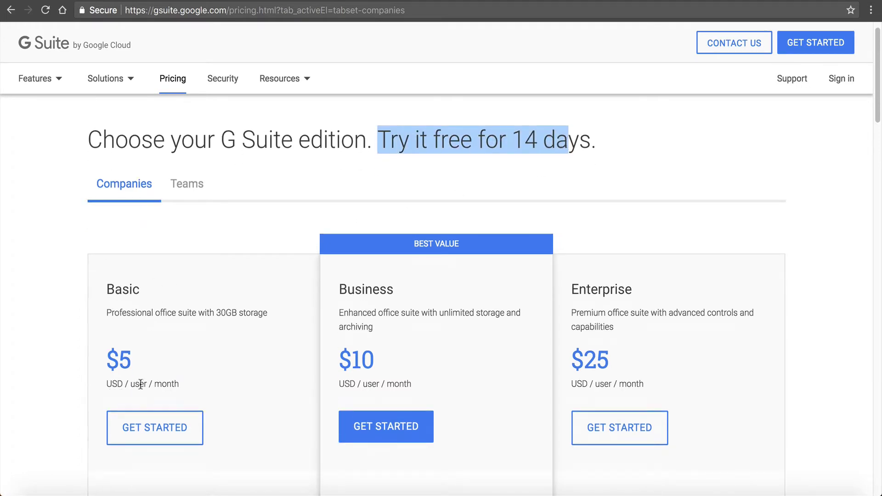
# Compare the monthly per-user prices of the Basic, Business and Enterprise editions by highlighting them
pyautogui.moveTo(106, 359); pyautogui.dragTo(134, 355)
pyautogui.moveTo(335, 359); pyautogui.dragTo(376, 359)
pyautogui.moveTo(583, 358); pyautogui.dragTo(603, 356)
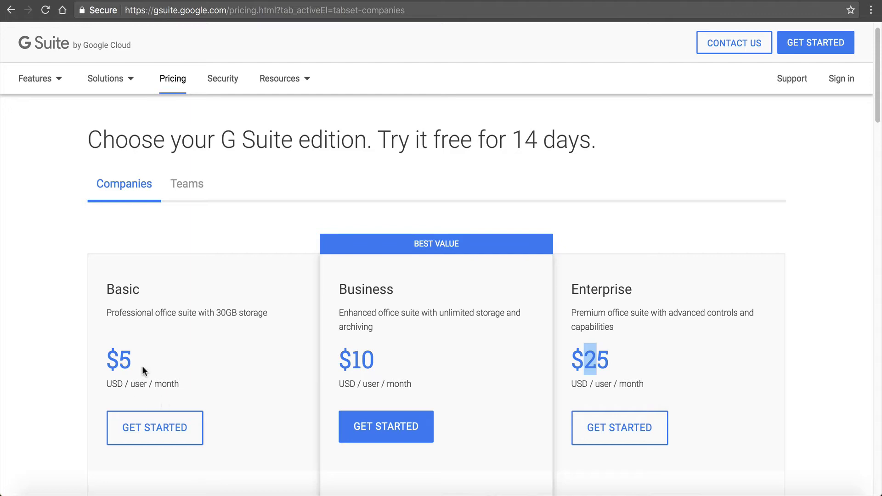
pyautogui.moveTo(176, 381); pyautogui.dragTo(108, 363)
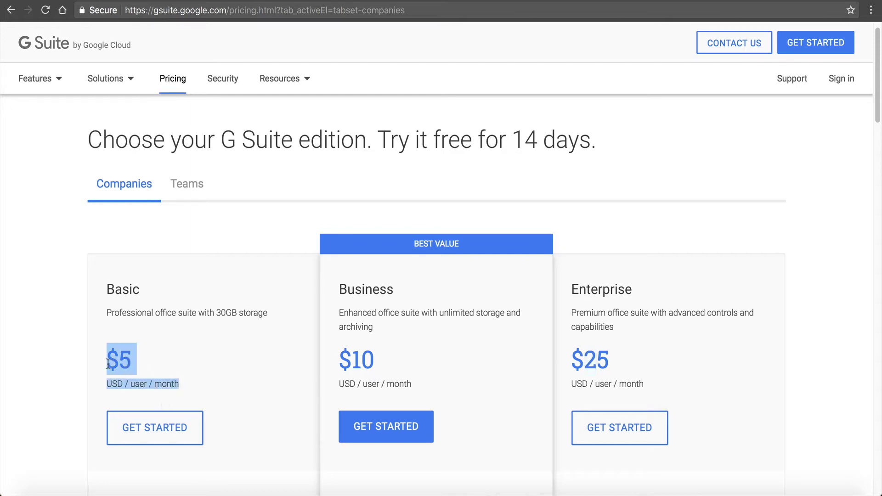
# Check the Basic edition's included features and highlight the Business and Basic prices
pyautogui.scroll(-1, 175, 335)
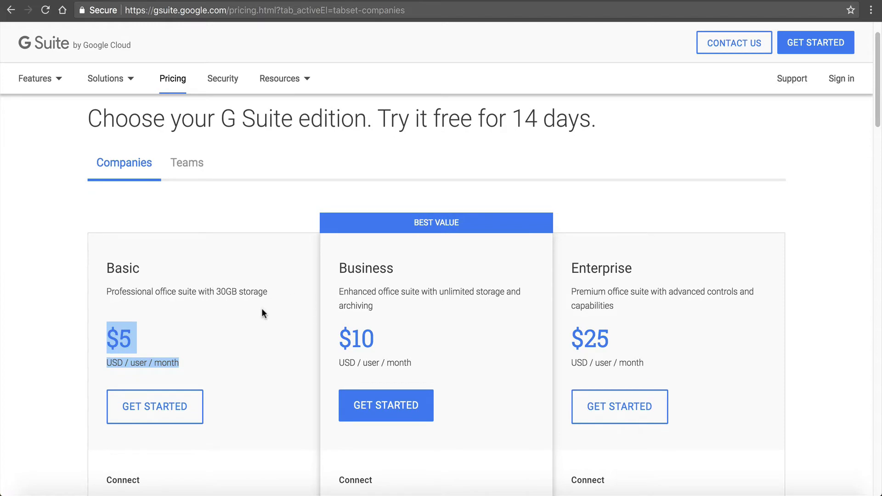
pyautogui.scroll(-3, 257, 322)
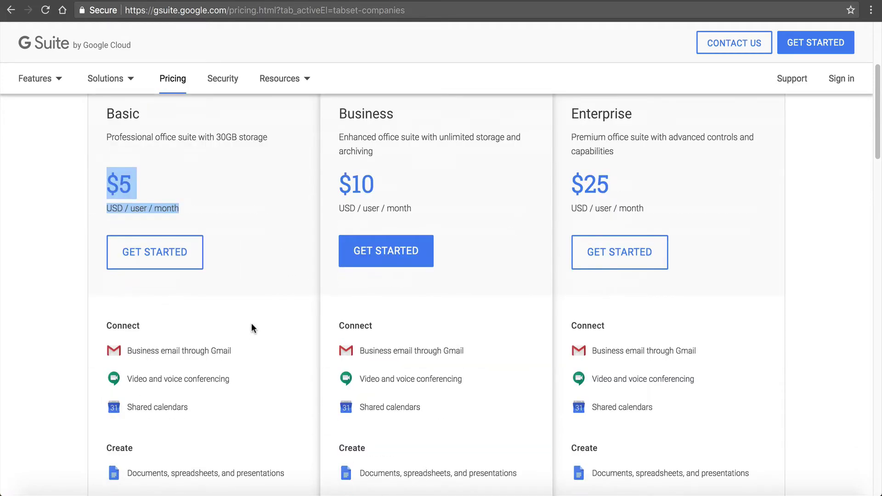
pyautogui.scroll(2, 257, 320)
pyautogui.moveTo(373, 243); pyautogui.dragTo(339, 243)
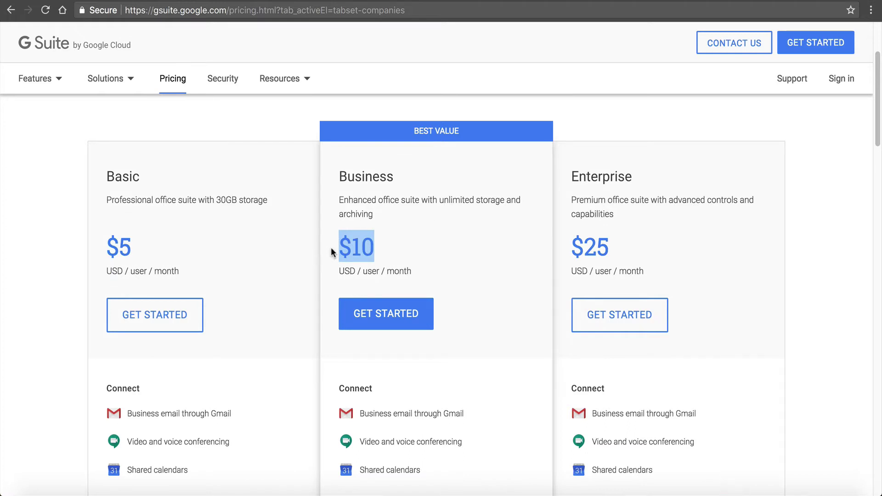
pyautogui.click(154, 225)
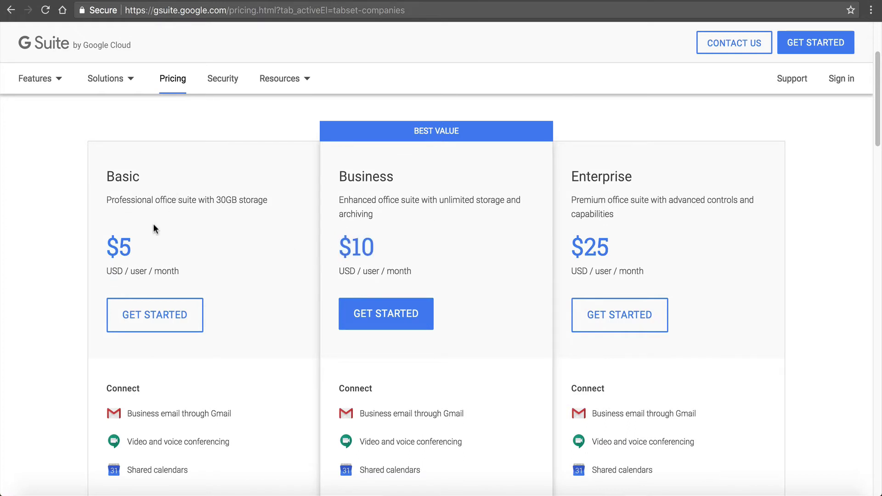
pyautogui.scroll(-1, 154, 224)
pyautogui.moveTo(131, 235); pyautogui.dragTo(110, 228)
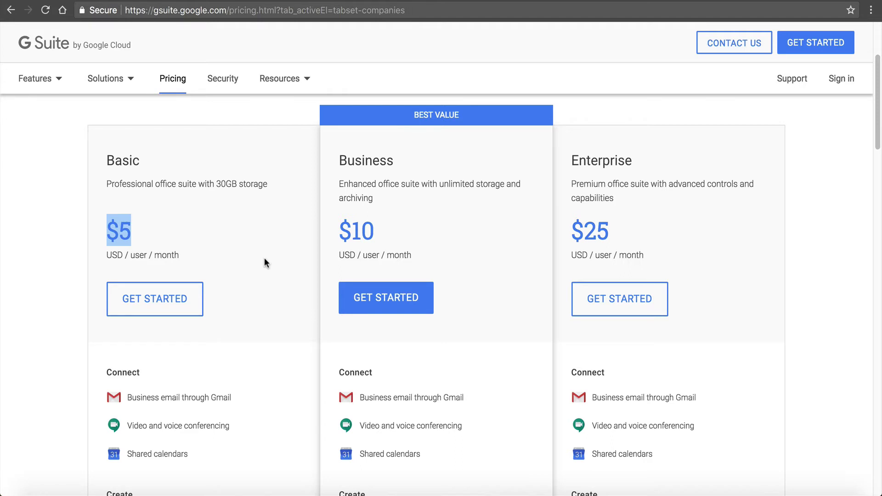
# Compare the Connect, Create, Access and Control feature lists of the three G Suite editions
pyautogui.scroll(-10, 296, 256)
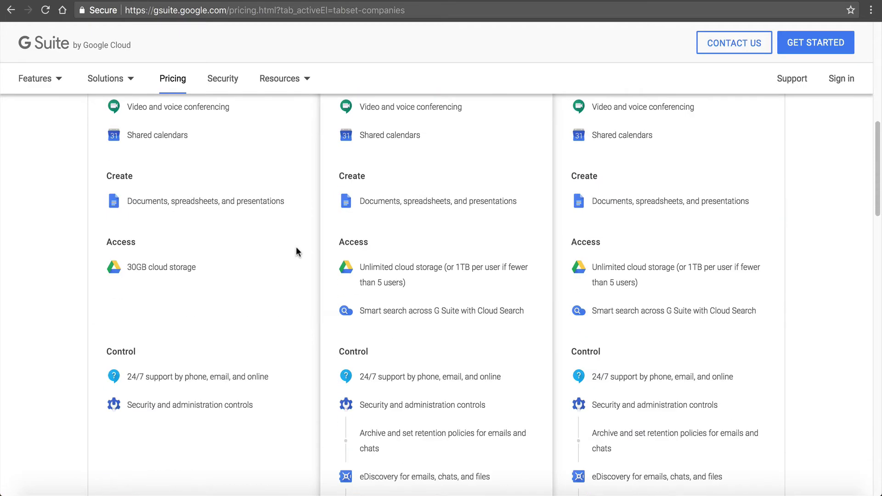
pyautogui.scroll(8, 120, 131)
pyautogui.scroll(-15, 90, 288)
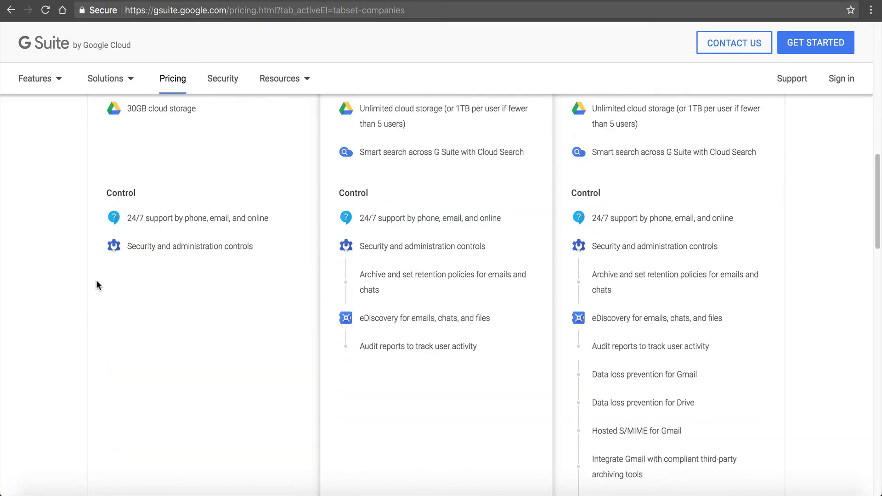
pyautogui.scroll(15, 125, 281)
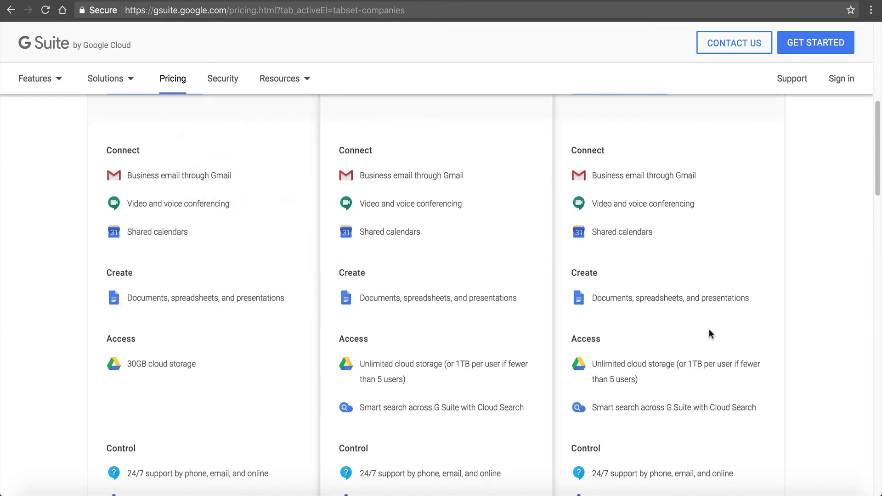
pyautogui.scroll(7, 679, 324)
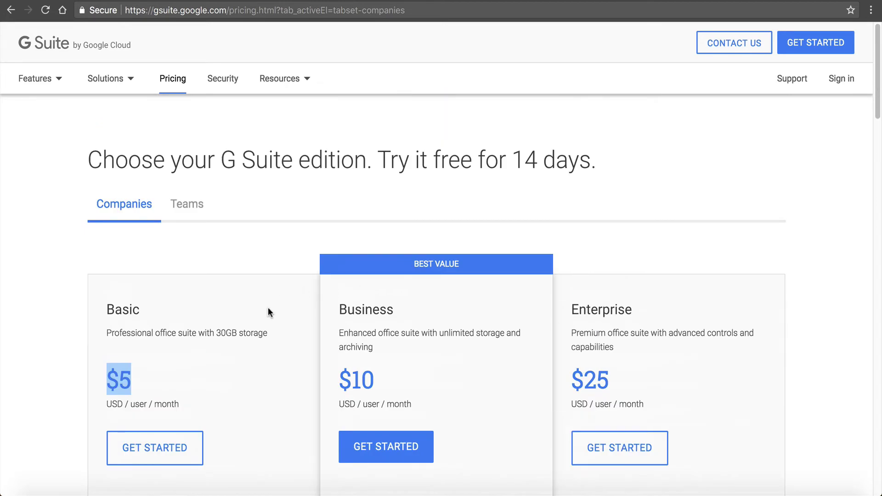
# Highlight the Basic edition's name and price, then clear the text selection beside the Enterprise price
pyautogui.doubleClick(123, 310)
pyautogui.click(117, 371)
pyautogui.doubleClick(118, 371)
pyautogui.scroll(-1, 321, 322)
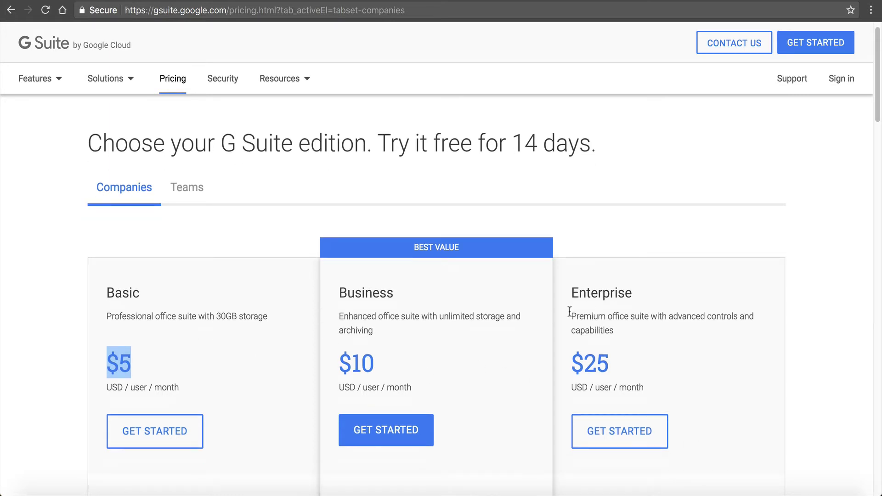
pyautogui.moveTo(639, 335); pyautogui.dragTo(636, 372)
pyautogui.click(636, 370)
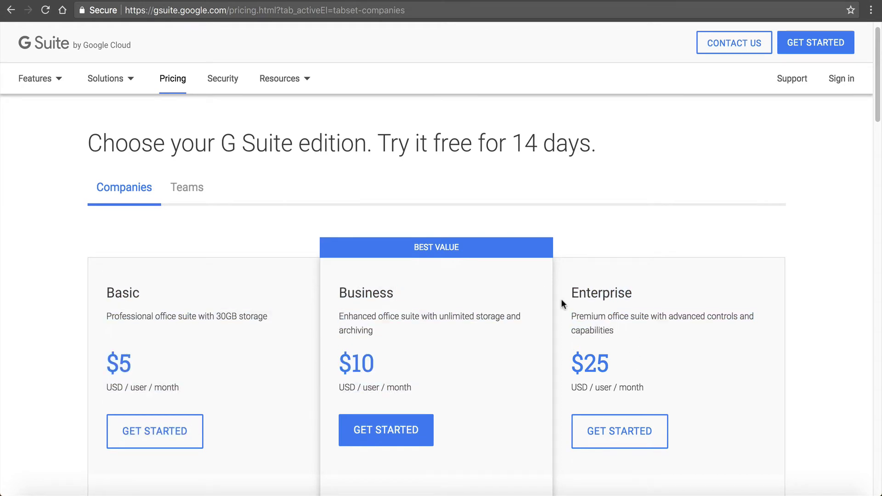
# Examine the Enterprise edition's features, including eDiscovery and data loss prevention, and return to the Basic edition's heading
pyautogui.scroll(-9, 657, 327)
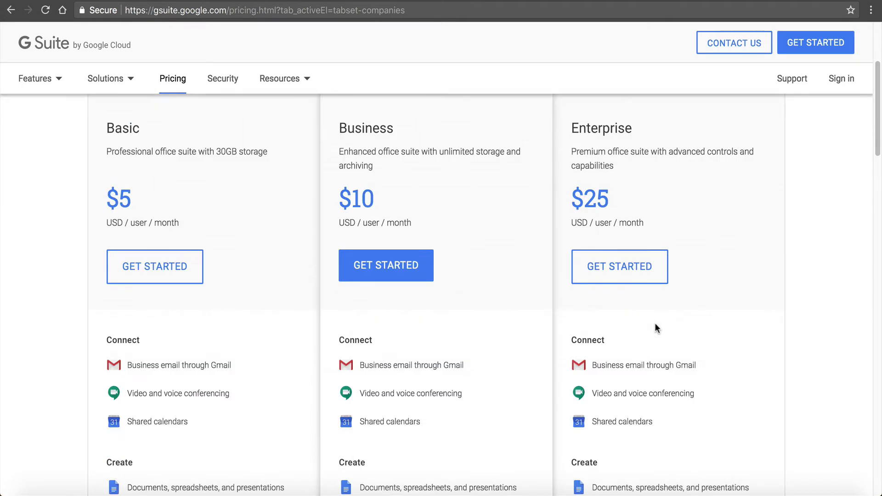
pyautogui.scroll(-1, 665, 351)
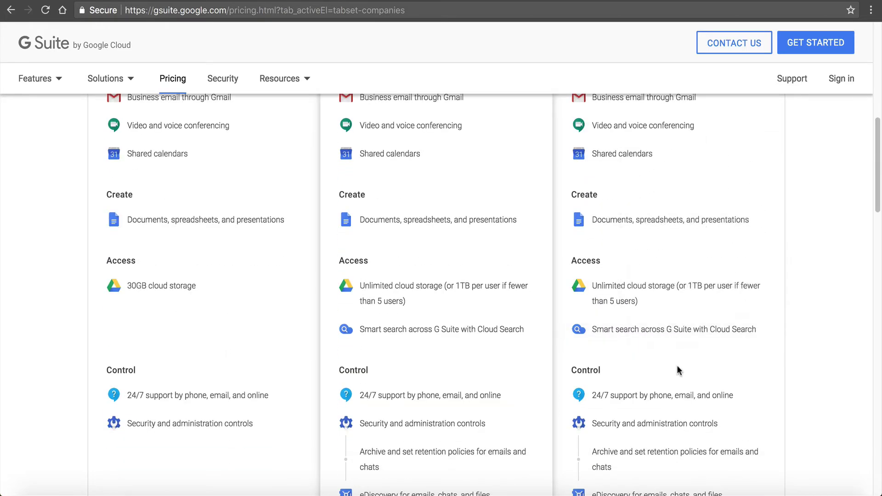
pyautogui.scroll(-1, 611, 412)
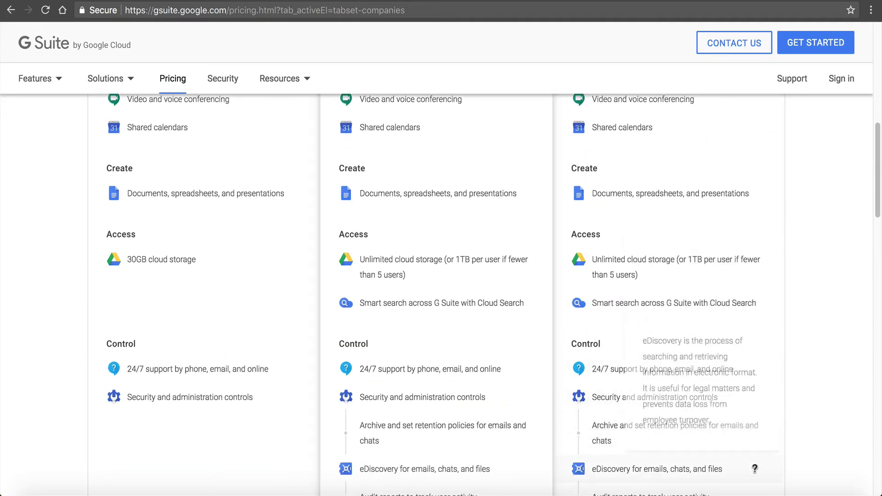
pyautogui.scroll(-2, 611, 412)
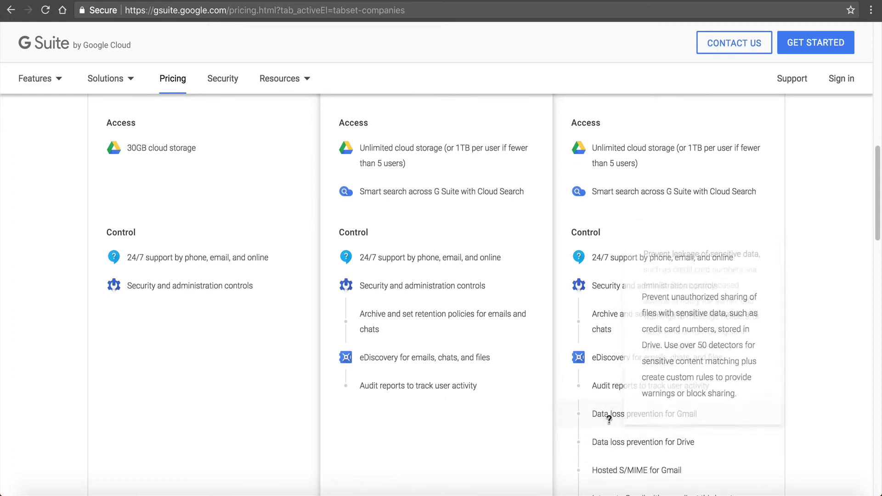
pyautogui.scroll(-3, 604, 444)
pyautogui.scroll(15, 606, 444)
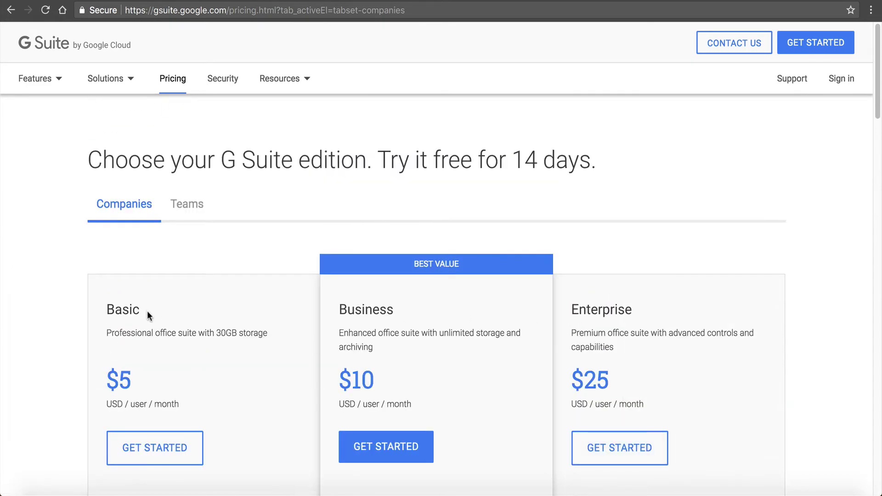
pyautogui.moveTo(147, 311); pyautogui.dragTo(105, 310)
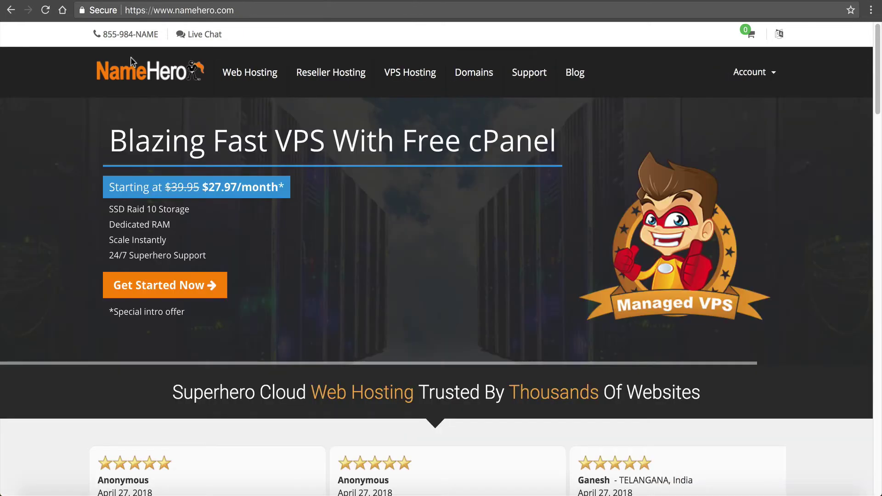
# Open the product details of the Keydiets.com hosting package in the NameHero client area
pyautogui.click(740, 69)
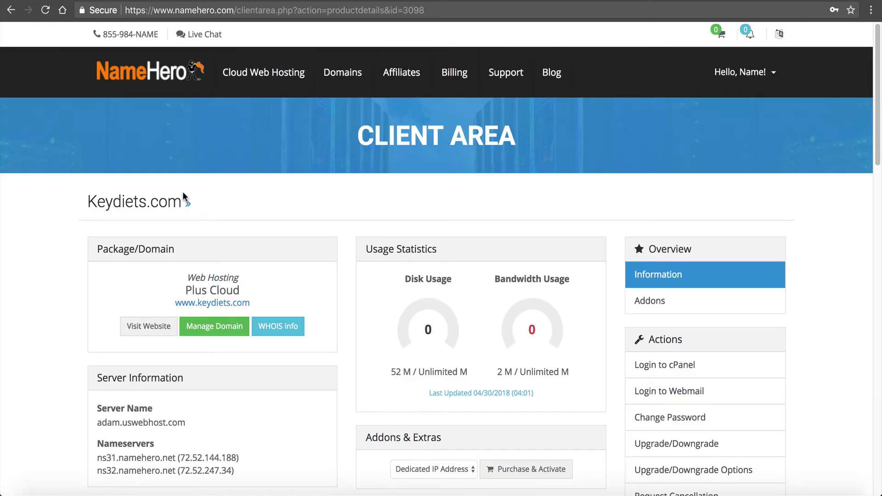
pyautogui.moveTo(191, 205); pyautogui.dragTo(83, 201)
pyautogui.click(88, 203)
# Look through the hosting package's server information, quick shortcuts and billing overview
pyautogui.scroll(-9, 111, 353)
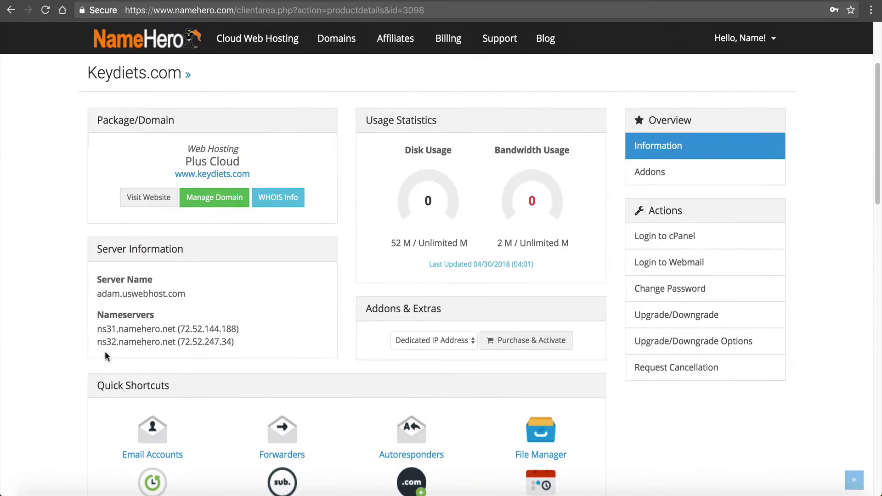
pyautogui.scroll(-6, 112, 349)
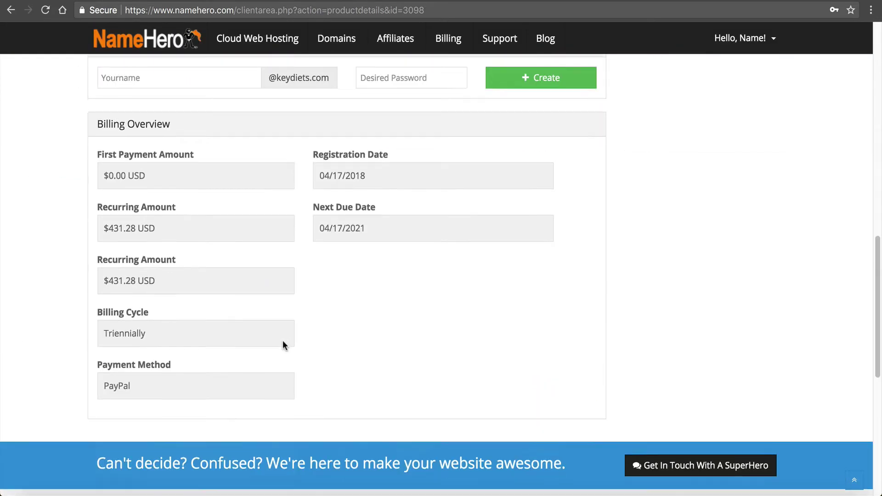
pyautogui.scroll(10, 283, 341)
pyautogui.scroll(5, 269, 342)
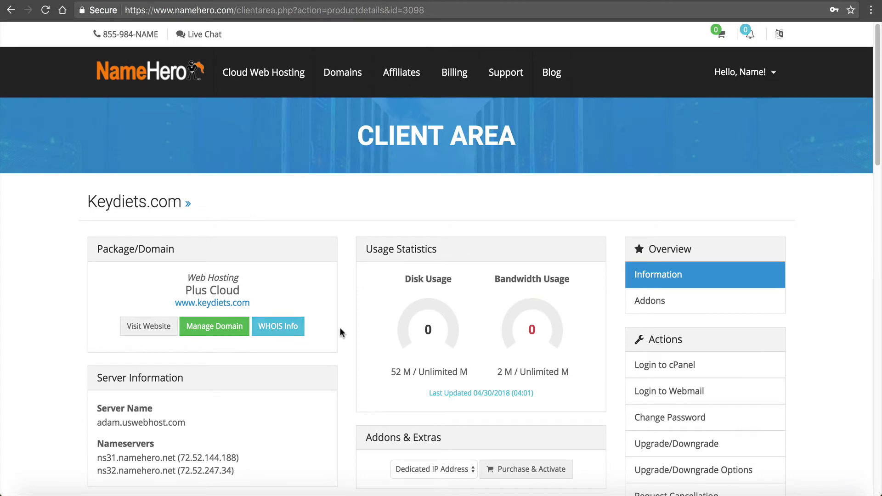
# Inspect the Quick Create Email Account form and its name and password fields, leaving them empty
pyautogui.scroll(-7, 365, 327)
pyautogui.scroll(-3, 369, 331)
pyautogui.scroll(1, 276, 294)
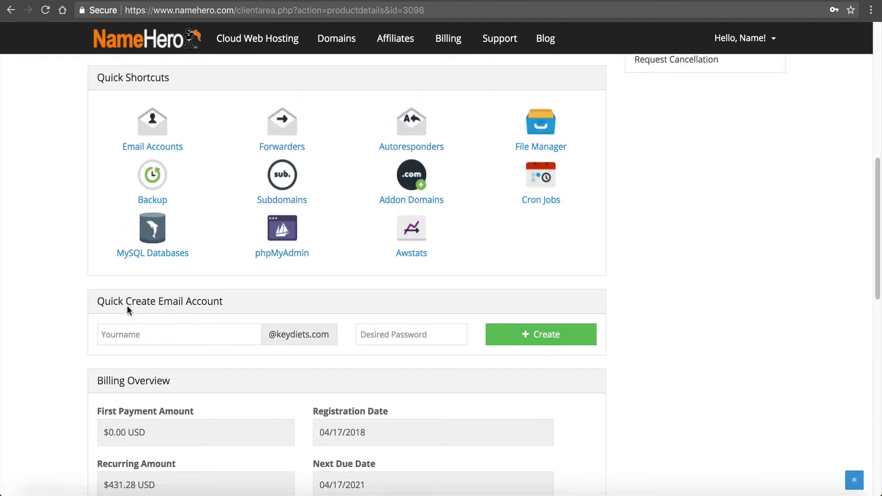
pyautogui.moveTo(98, 302); pyautogui.dragTo(218, 302)
pyautogui.click(218, 331)
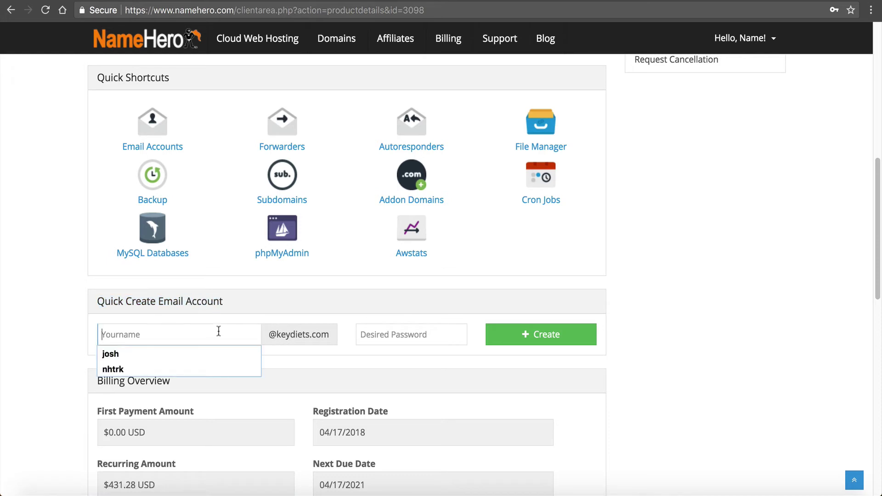
pyautogui.click(378, 333)
pyautogui.click(94, 294)
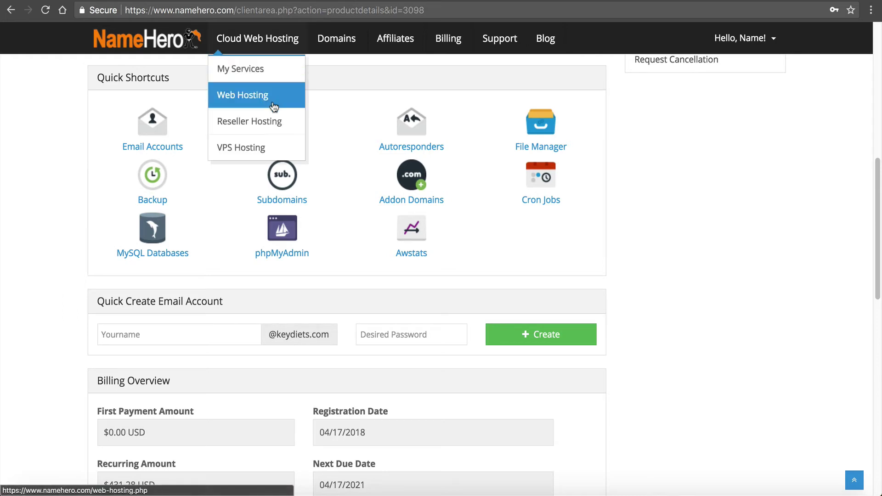
# Log in to cPanel from the Keydiets.com hosting package's actions
pyautogui.scroll(6, 187, 170)
pyautogui.scroll(3, 186, 171)
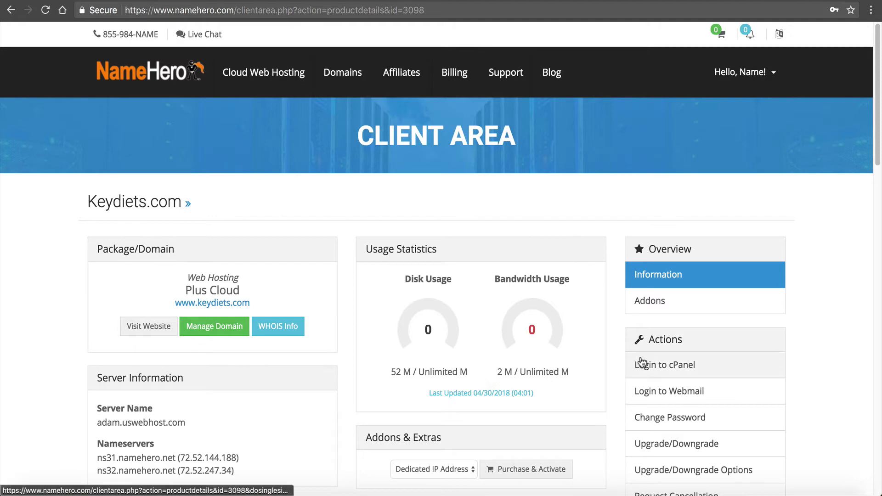
pyautogui.click(678, 367)
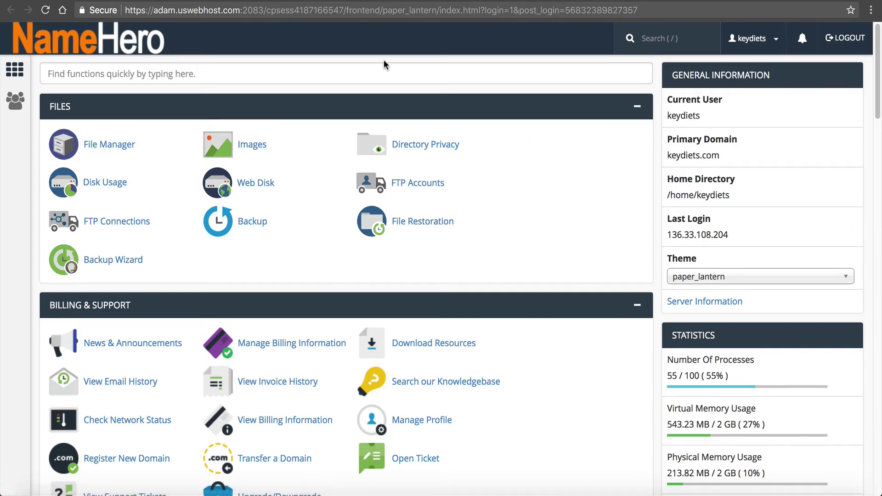
# Examine the G Suite Administrator Help page on MX record values, including its heading and the table of mail servers
pyautogui.hotkey('ctrl', 'Tab')
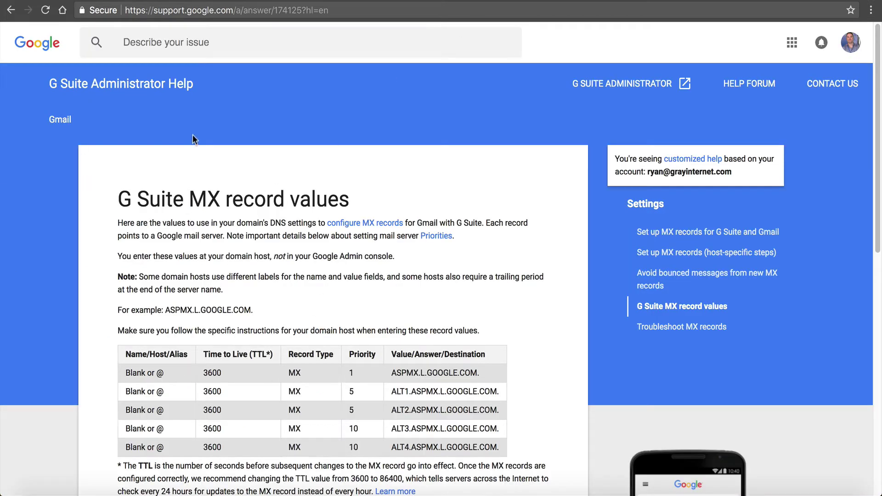
pyautogui.moveTo(118, 198)
pyautogui.mouseDown()
pyautogui.moveTo(352, 201)
pyautogui.moveTo(112, 192)
pyautogui.mouseUp()
pyautogui.click(358, 202)
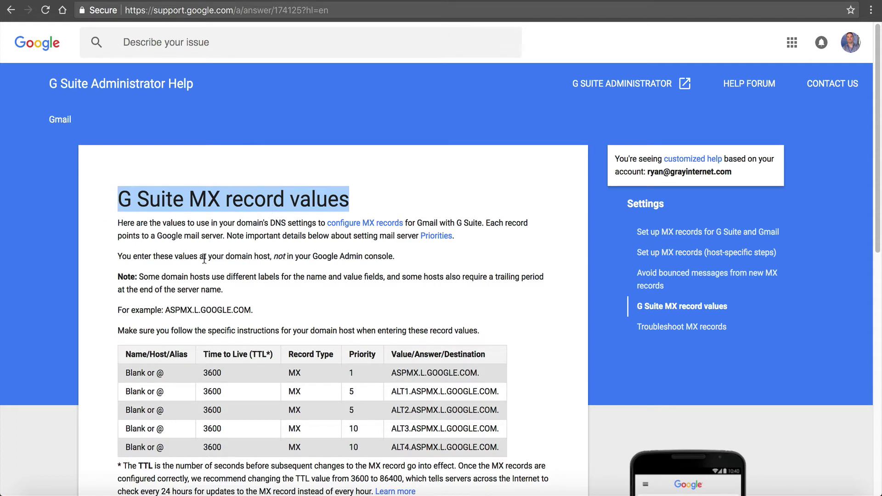
pyautogui.click(159, 260)
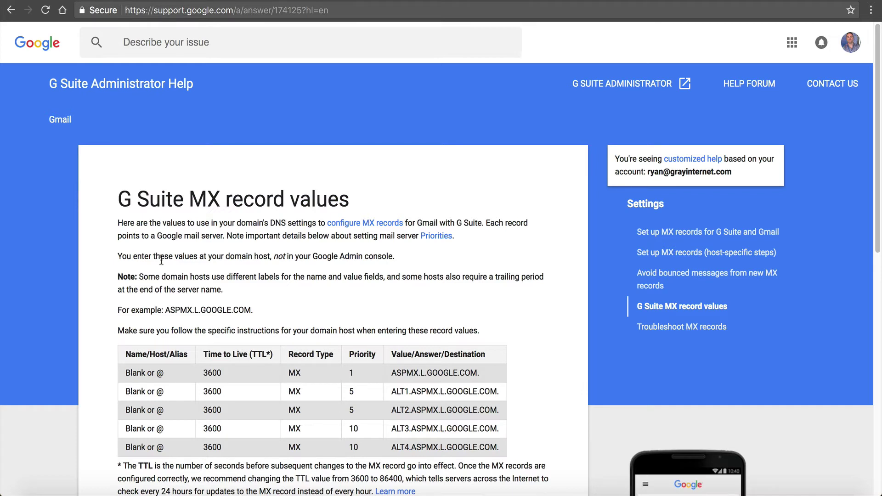
pyautogui.moveTo(119, 199); pyautogui.dragTo(358, 205)
pyautogui.click(296, 201)
pyautogui.moveTo(296, 200); pyautogui.dragTo(118, 200)
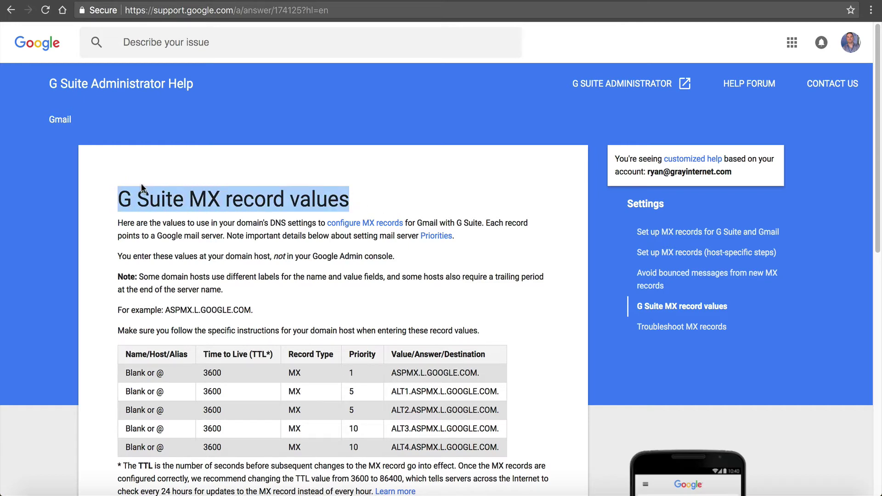
pyautogui.click(148, 195)
pyautogui.scroll(-1, 181, 375)
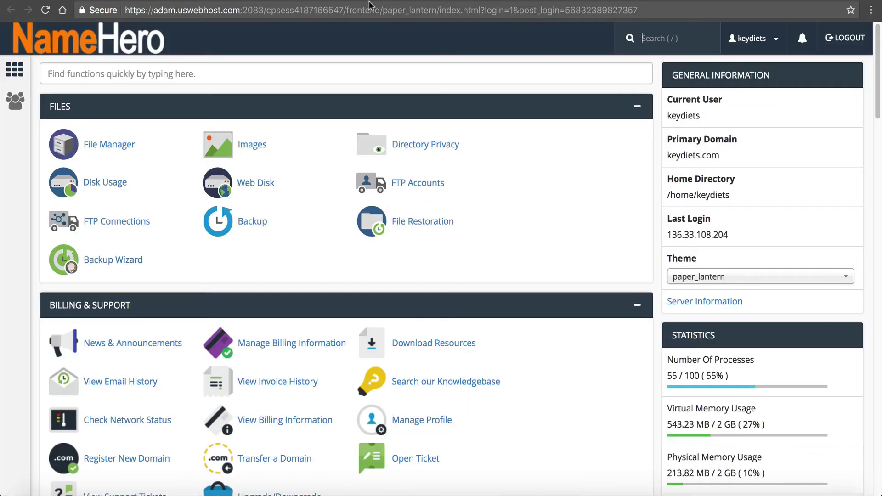
# Search the cPanel functions for "email" and open Email Routing
pyautogui.click(160, 75)
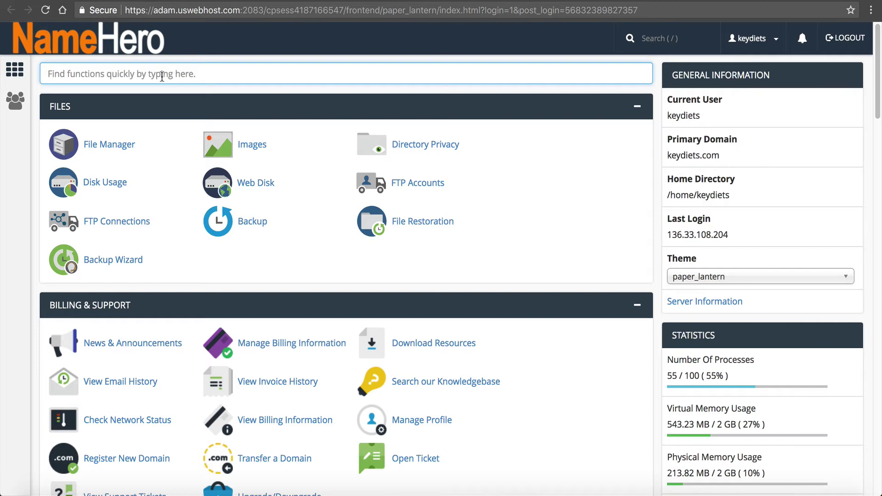
pyautogui.write('email')
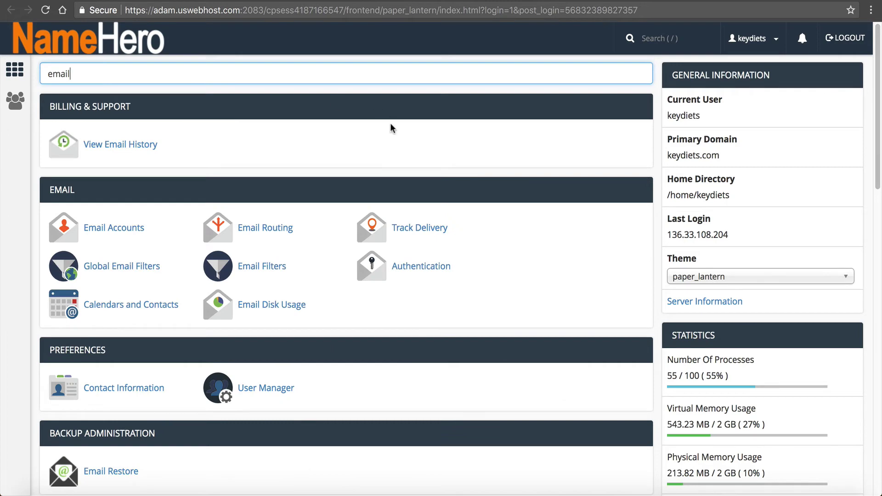
pyautogui.scroll(-1, 420, 267)
pyautogui.scroll(-1, 413, 272)
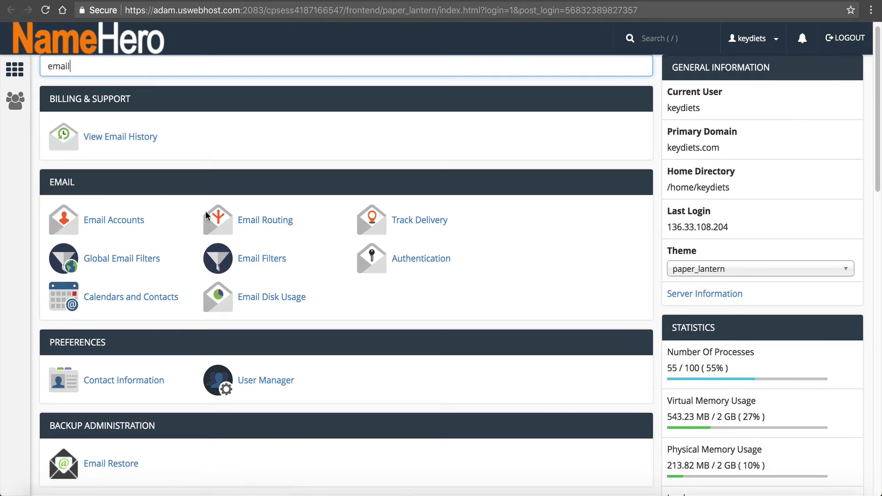
pyautogui.click(257, 221)
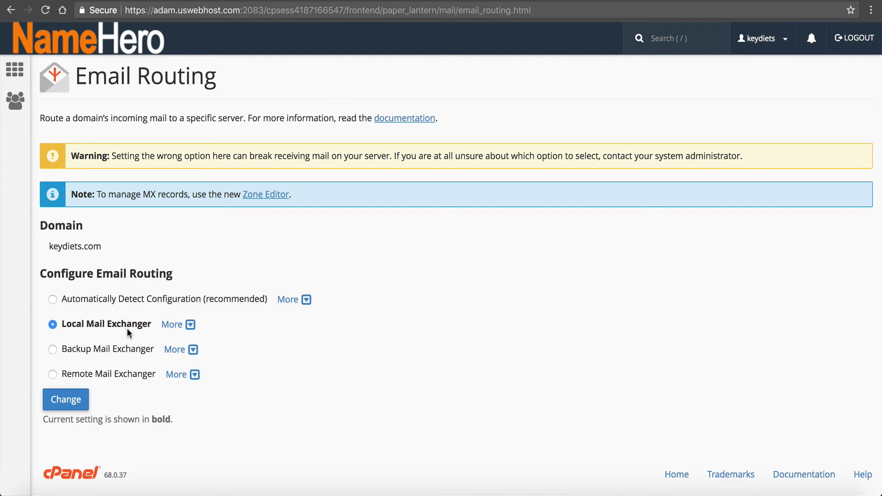
# Change the email routing of keydiets.com to Remote Mail Exchanger and expand that option's explanation
pyautogui.click(72, 374)
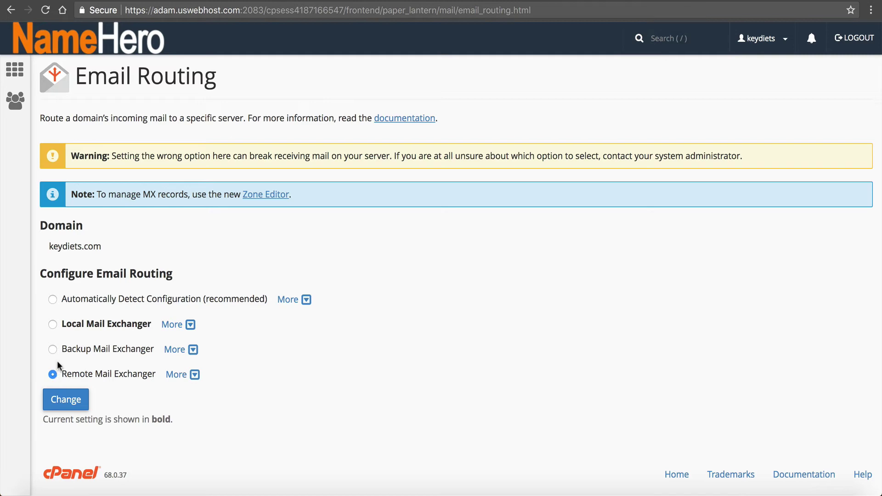
pyautogui.click(67, 408)
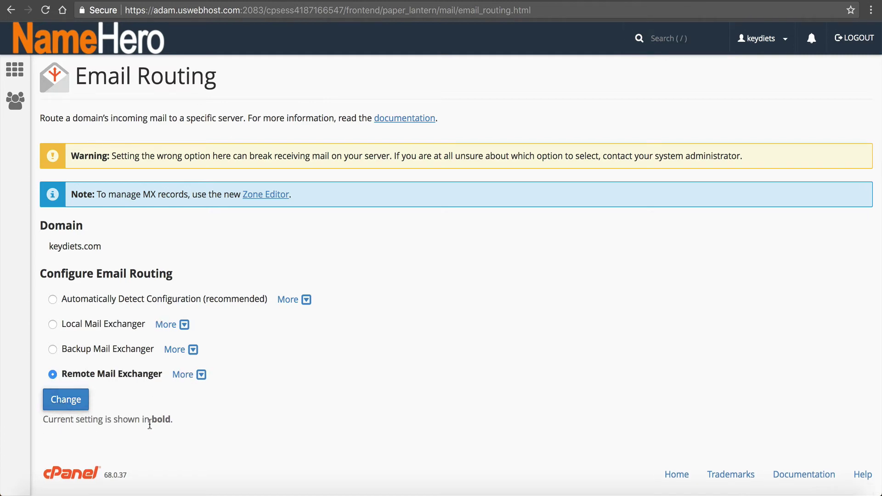
pyautogui.click(183, 375)
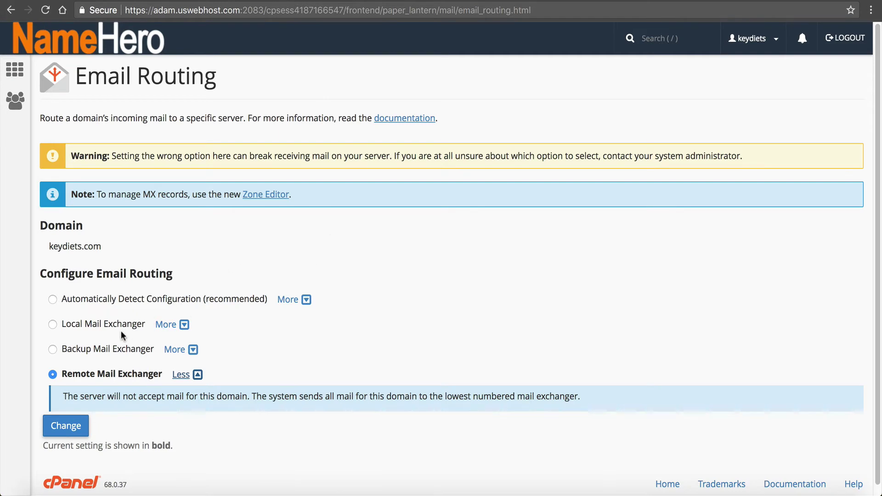
# Find the Zone Editor by searching the cPanel functions for "mx", and start a new MX record for keydiets.com
pyautogui.click(92, 54)
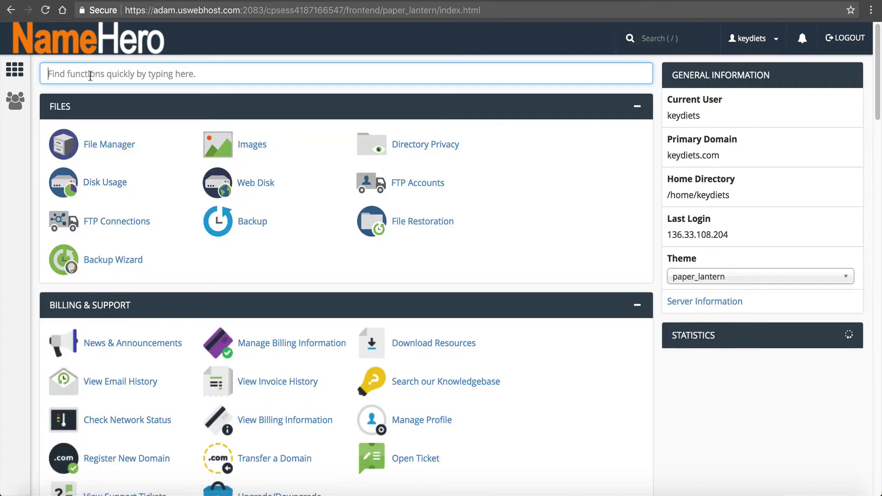
pyautogui.write('mx')
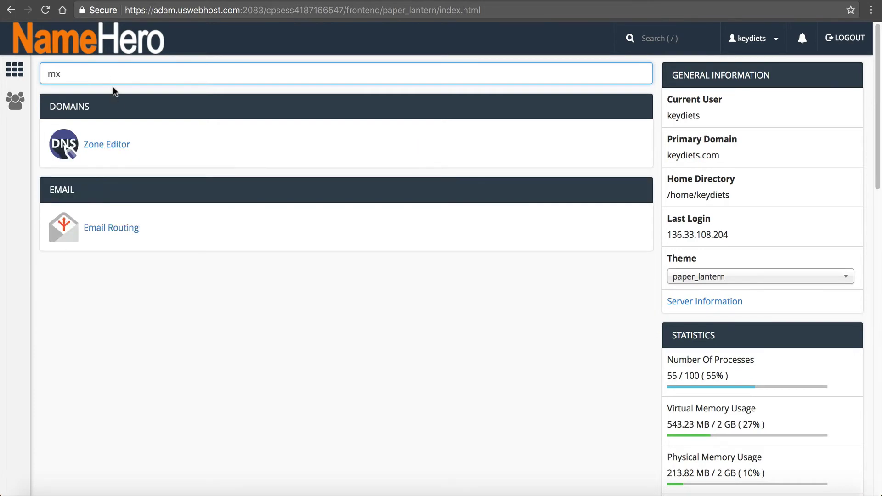
pyautogui.click(106, 144)
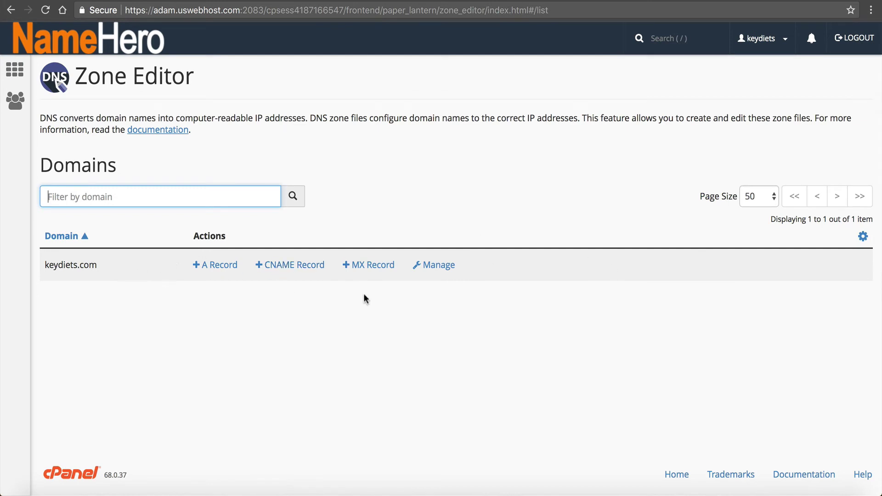
pyautogui.click(384, 271)
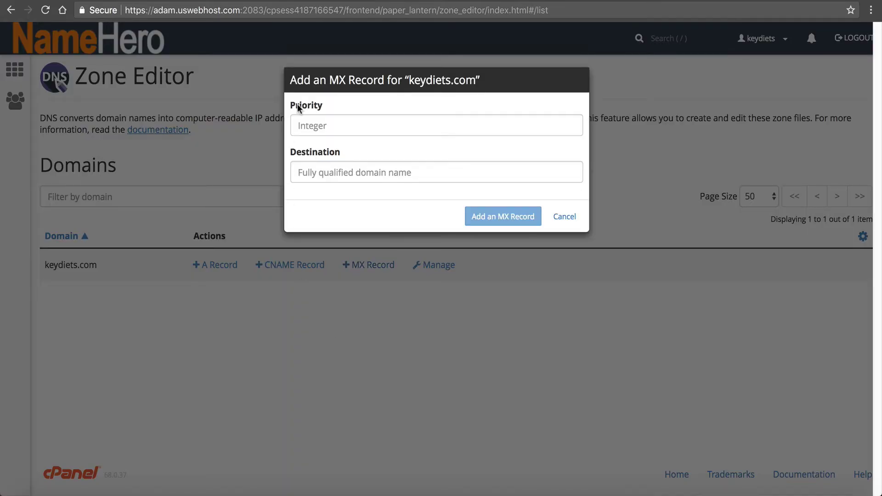
pyautogui.click(296, 107)
pyautogui.click(298, 170)
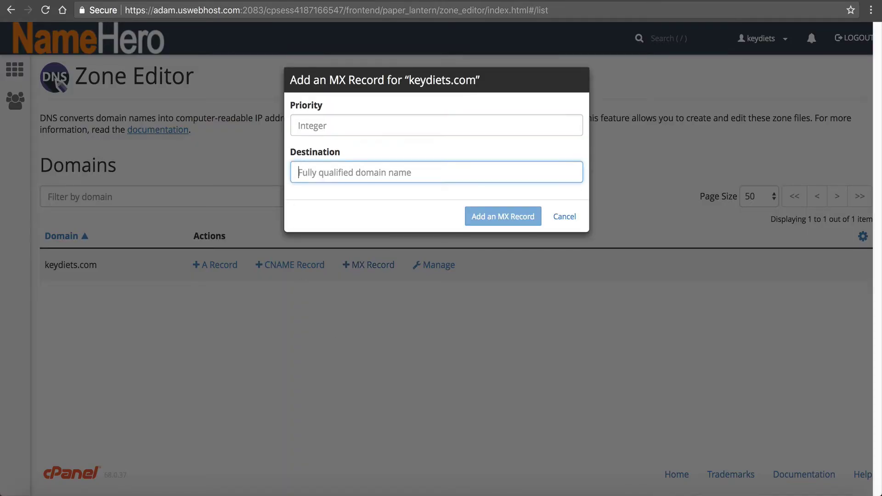
# Add the MX record with priority 1 and destination ASPMX.L.GOOGLE.COM, copied from the G Suite help table without the trailing period
pyautogui.hotkey('ctrl', 'Tab')
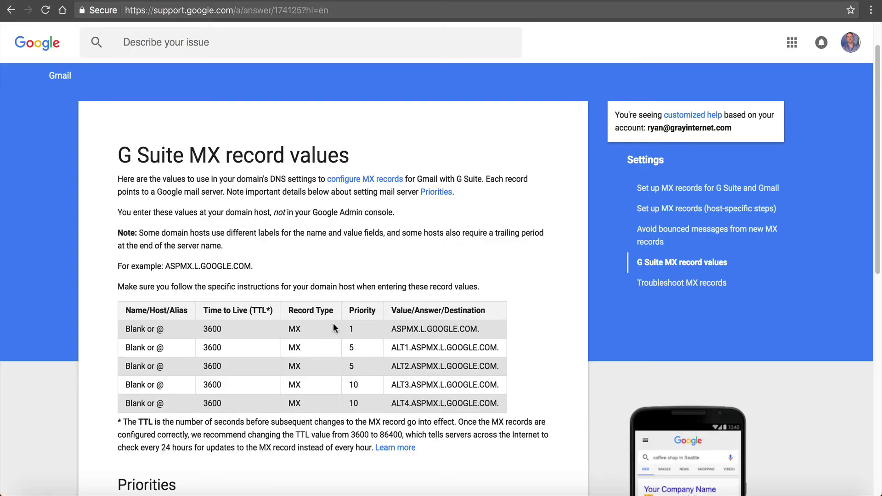
pyautogui.moveTo(480, 329)
pyautogui.mouseDown()
pyautogui.moveTo(391, 329)
pyautogui.moveTo(477, 329)
pyautogui.mouseUp()
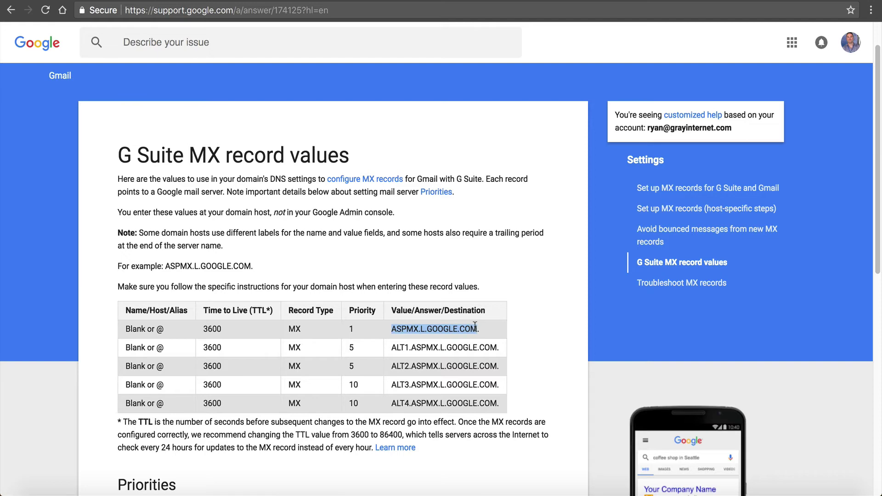
pyautogui.rightClick(477, 327)
pyautogui.click(494, 353)
pyautogui.click(368, 1)
pyautogui.click(315, 126)
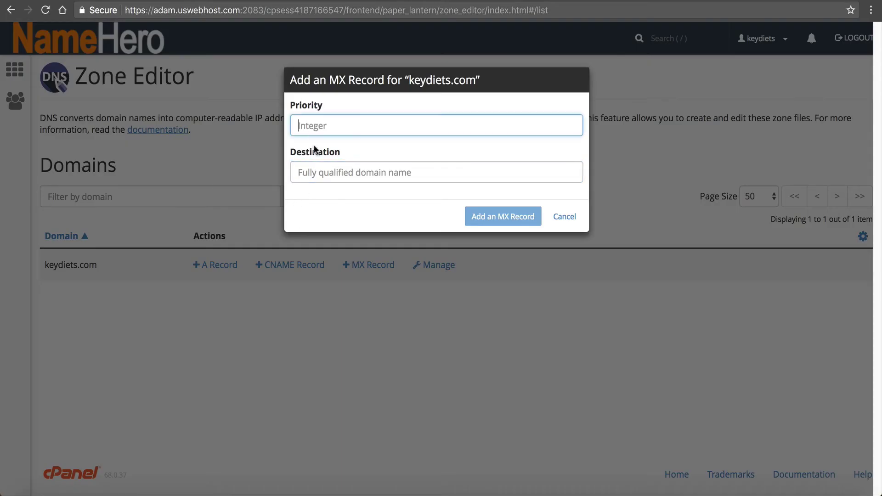
pyautogui.write('1')
pyautogui.rightClick(329, 171)
pyautogui.click(351, 228)
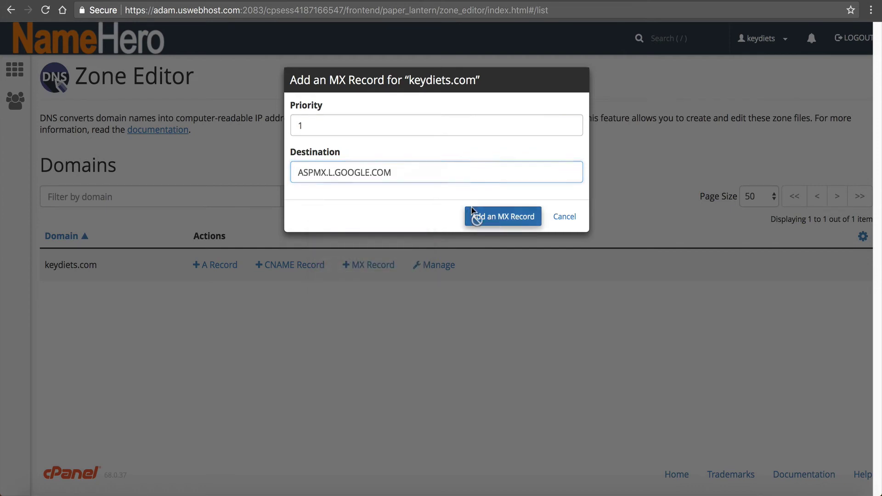
pyautogui.click(488, 215)
# Add a second keydiets.com MX record with priority 5 and destination ALT1.ASPMX.L.GOOGLE.COM, copied from the G Suite help table
pyautogui.hotkey('ctrl', 'Tab')
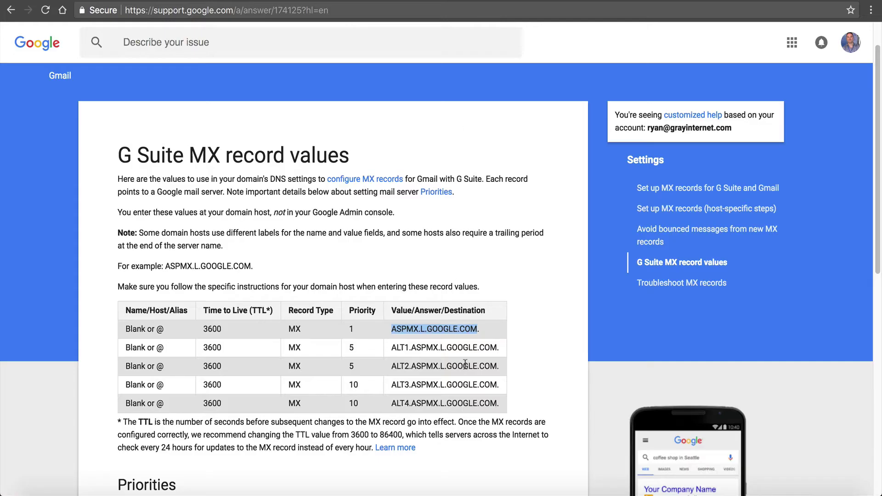
pyautogui.moveTo(390, 347); pyautogui.dragTo(501, 350)
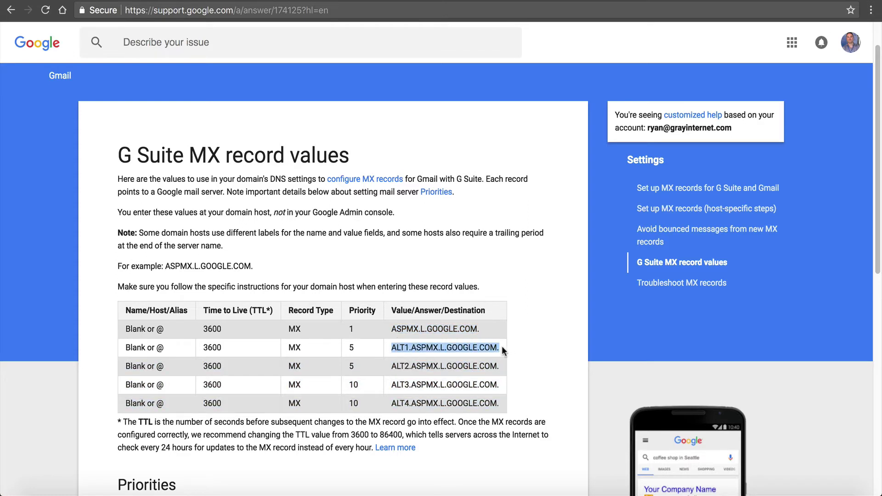
pyautogui.rightClick(495, 348)
pyautogui.click(510, 367)
pyautogui.hotkey('ctrl', 'shift', 'Tab')
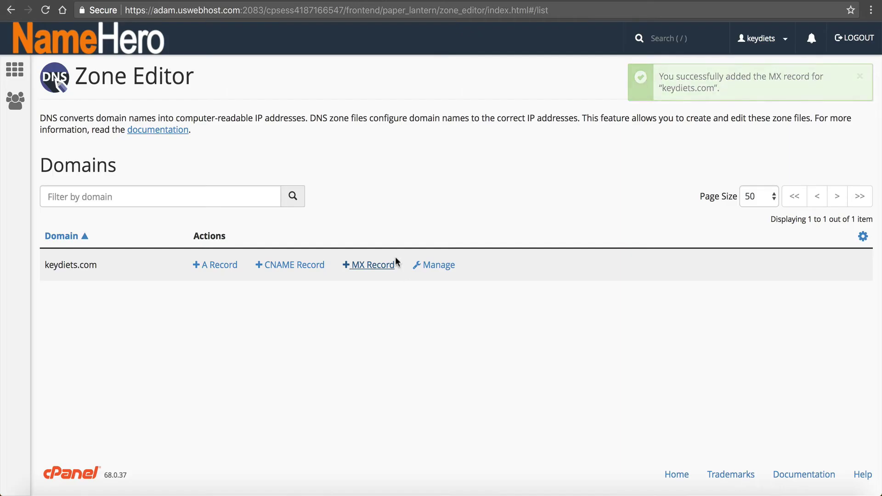
pyautogui.click(367, 265)
pyautogui.click(382, 121)
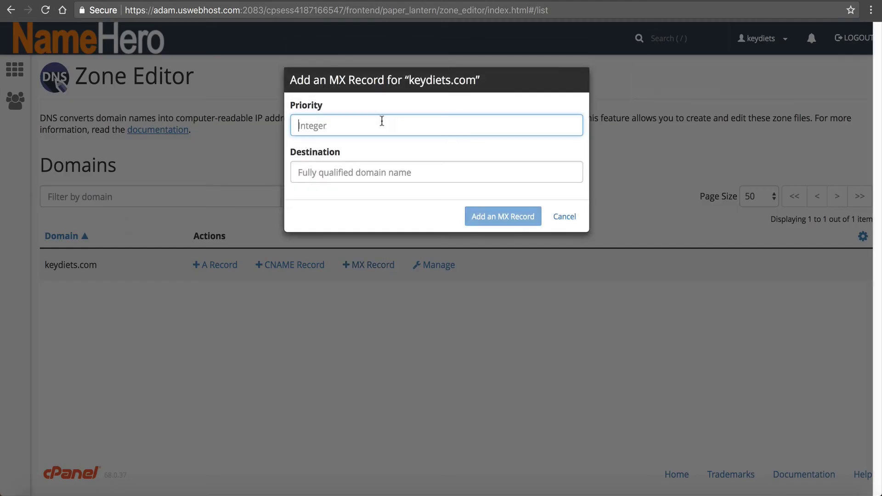
pyautogui.write('5')
pyautogui.click(387, 177)
pyautogui.rightClick(388, 176)
pyautogui.click(398, 240)
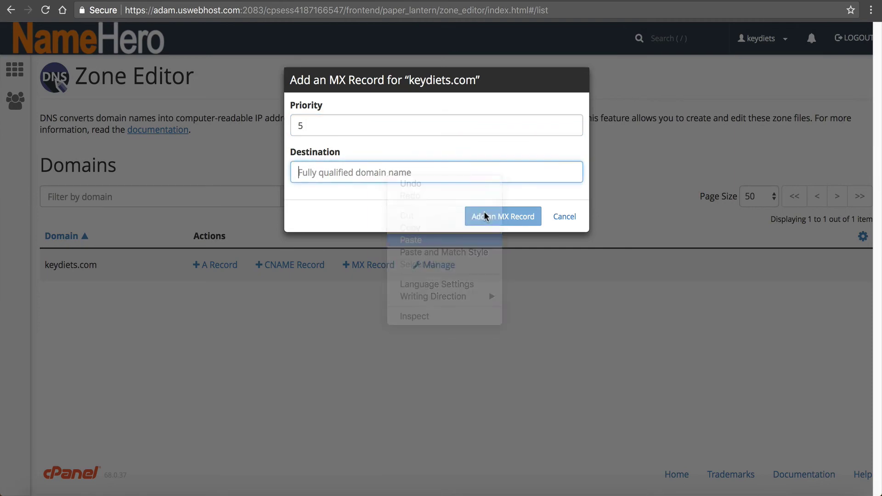
pyautogui.click(492, 217)
# Add a third keydiets.com MX record with priority 5 and destination ALT2.ASPMX.L.GOOGLE.COM, copied from the G Suite help table
pyautogui.click(418, 1)
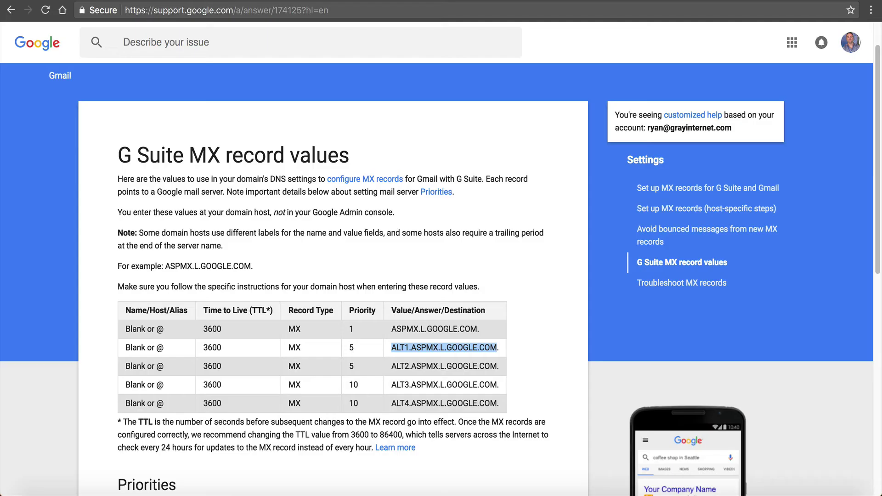
pyautogui.moveTo(392, 366); pyautogui.dragTo(496, 366)
pyautogui.rightClick(483, 363)
pyautogui.click(498, 387)
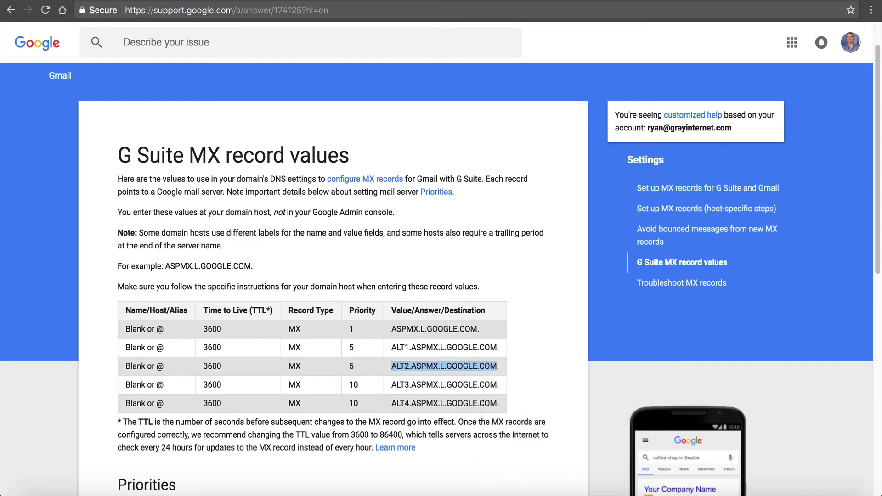
pyautogui.hotkey('ctrl', 'shift', 'Tab')
pyautogui.click(366, 265)
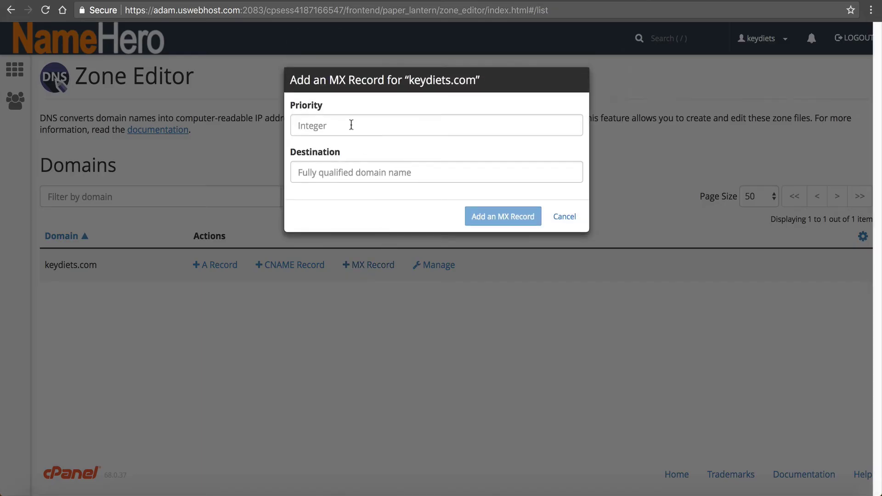
pyautogui.click(351, 125)
pyautogui.write('5')
pyautogui.click(328, 171)
pyautogui.rightClick(327, 172)
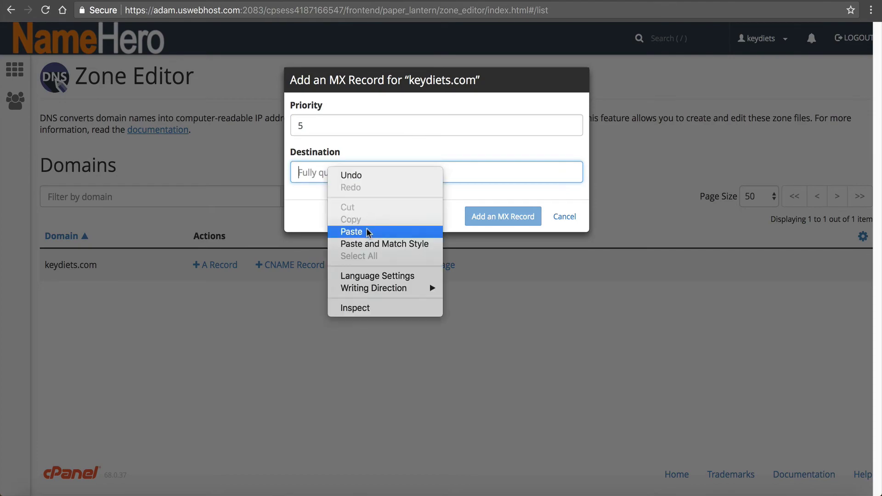
pyautogui.click(362, 230)
pyautogui.click(488, 217)
# Add a fourth keydiets.com MX record with priority 10 and destination ALT3.ASPMX.L.GOOGLE.COM, copied from the G Suite help table
pyautogui.hotkey('ctrl', 'Tab')
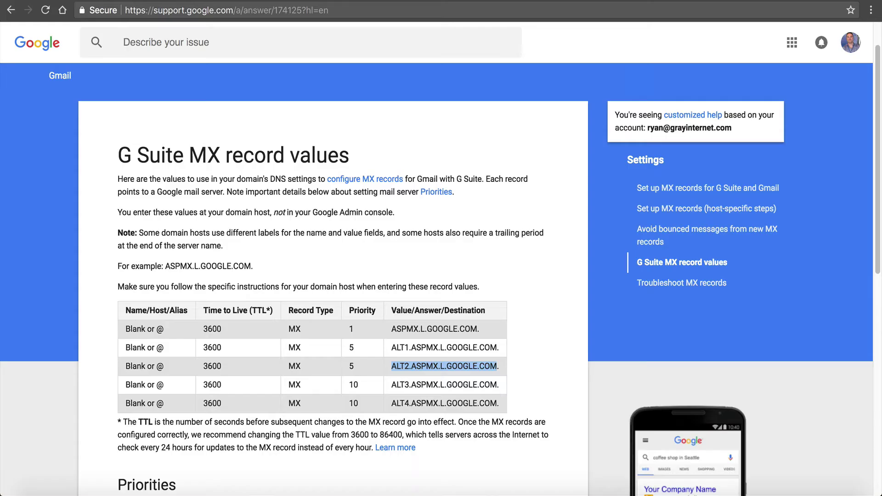
pyautogui.moveTo(390, 387); pyautogui.dragTo(496, 384)
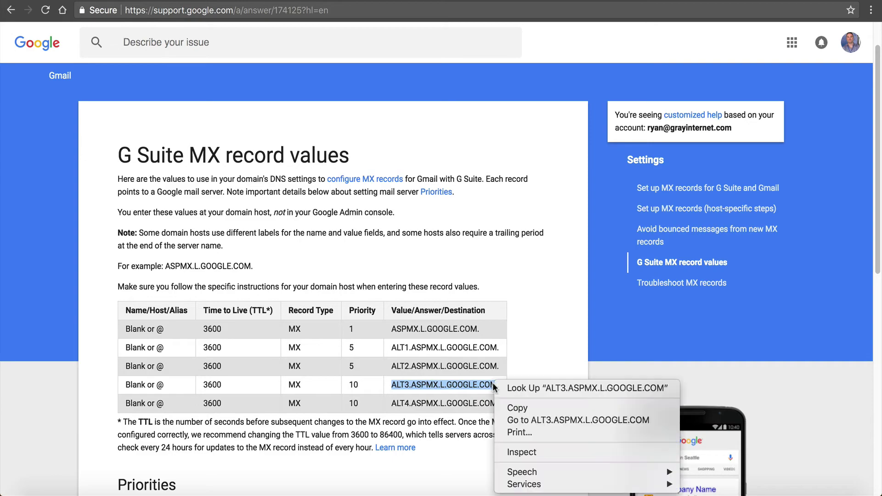
pyautogui.rightClick(496, 384)
pyautogui.click(514, 408)
pyautogui.hotkey('ctrl', 'Tab')
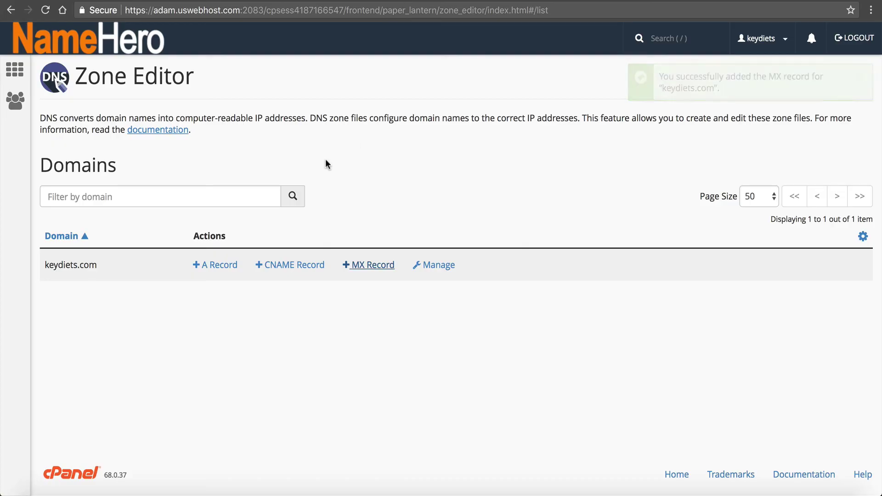
pyautogui.click(346, 265)
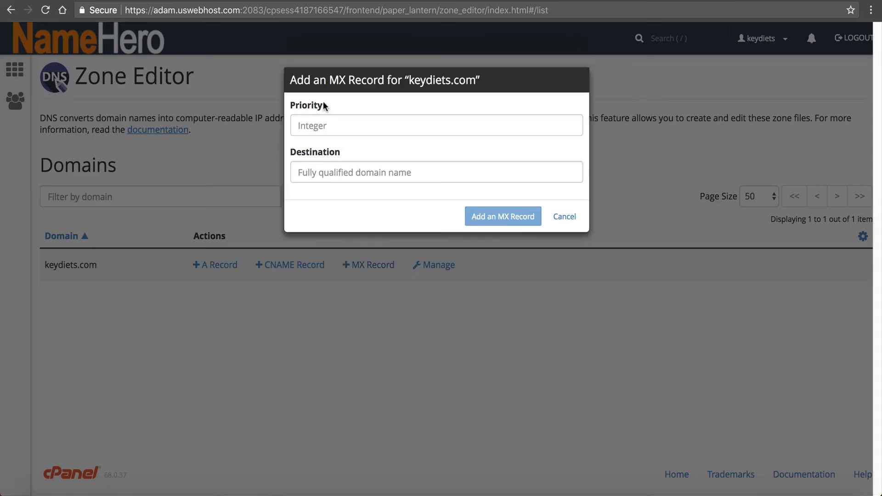
pyautogui.click(317, 122)
pyautogui.write('10')
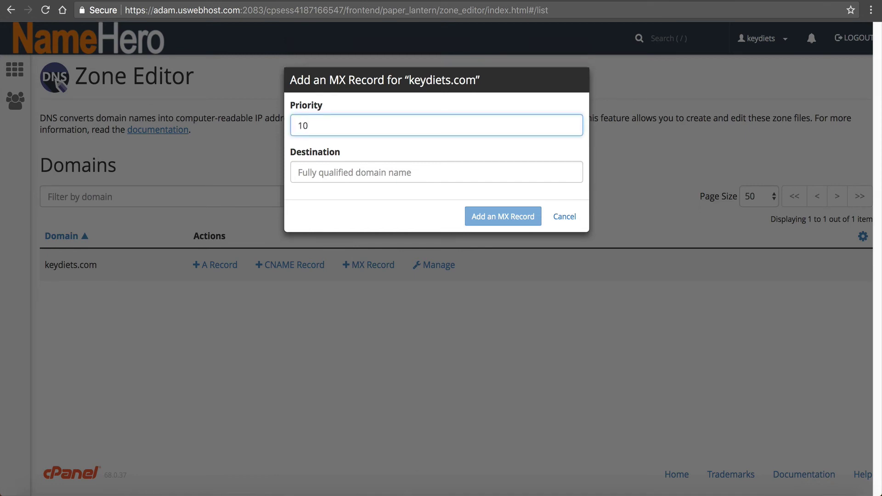
pyautogui.click(363, 171)
pyautogui.rightClick(363, 164)
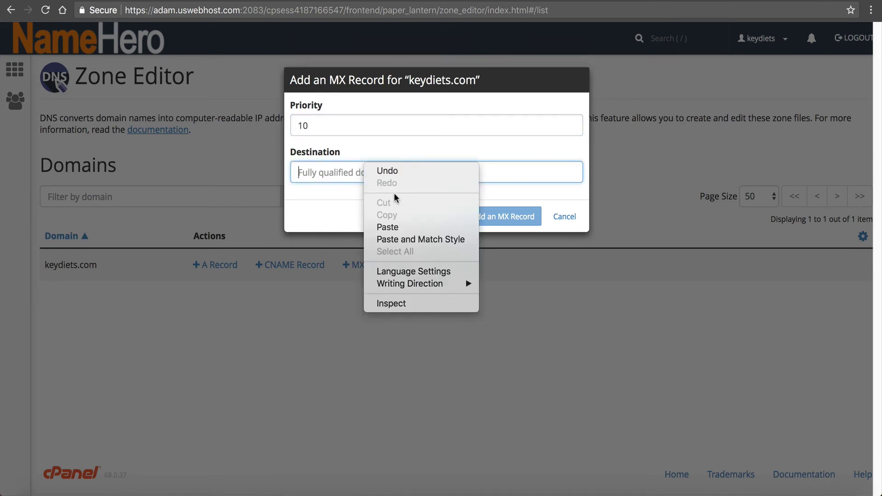
pyautogui.click(388, 227)
pyautogui.click(498, 218)
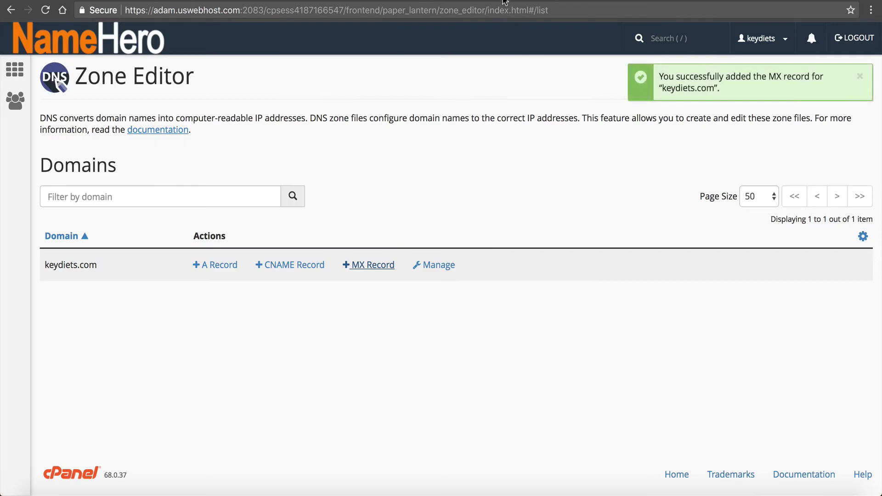
# Add a fifth keydiets.com MX record with priority 10 and destination ALT4.ASPMX.L.GOOGLE.COM, copied from the G Suite help table
pyautogui.click(504, 3)
pyautogui.moveTo(390, 403); pyautogui.dragTo(495, 405)
pyautogui.rightClick(495, 405)
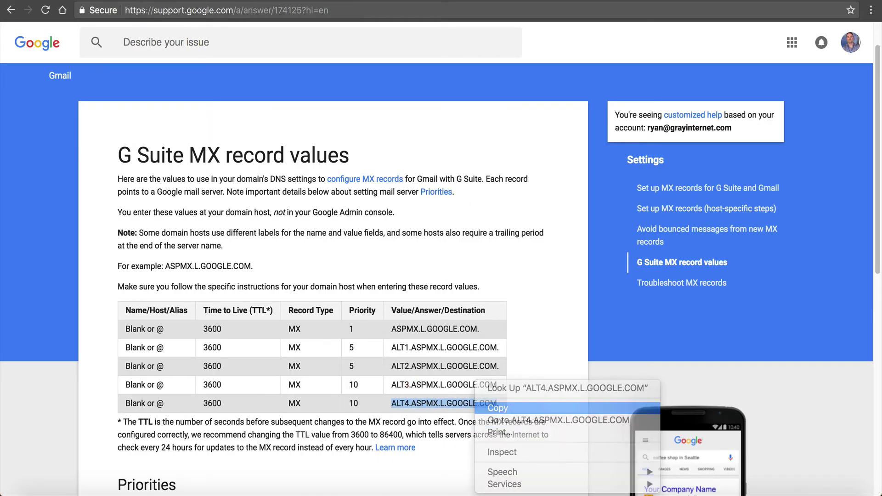
pyautogui.click(496, 408)
pyautogui.hotkey('ctrl', 'shift', 'Tab')
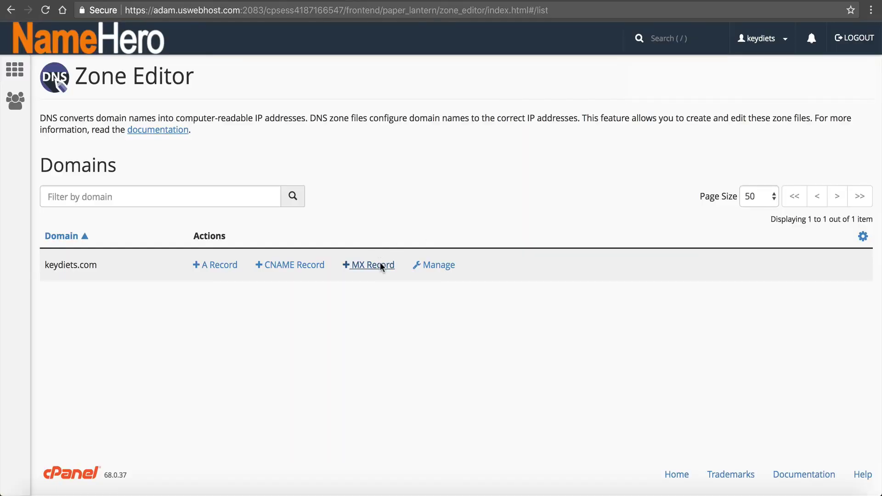
pyautogui.click(380, 266)
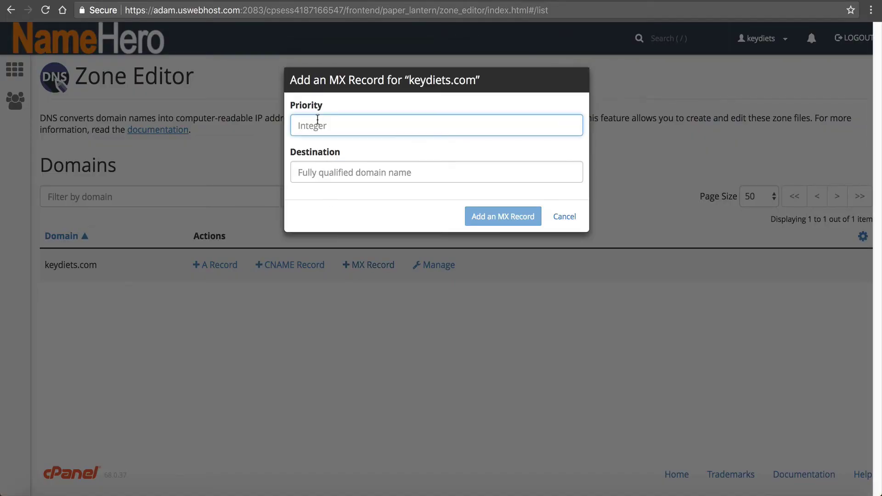
pyautogui.write('10')
pyautogui.rightClick(451, 164)
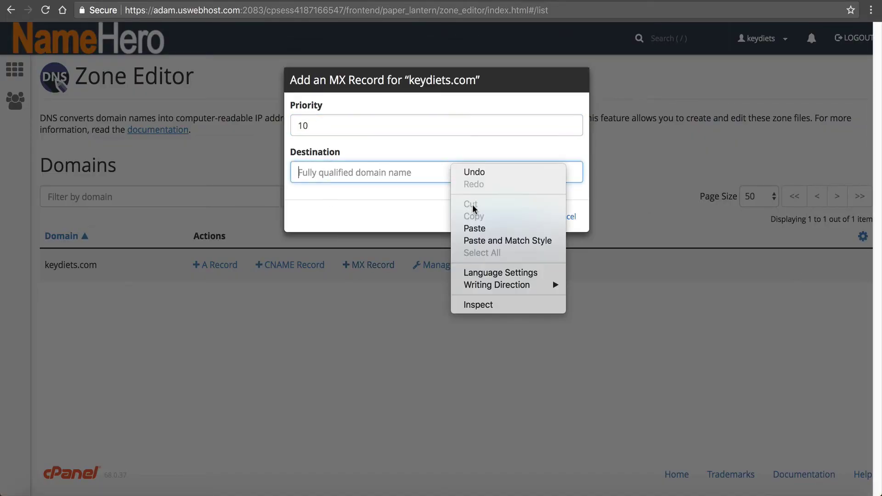
pyautogui.click(475, 228)
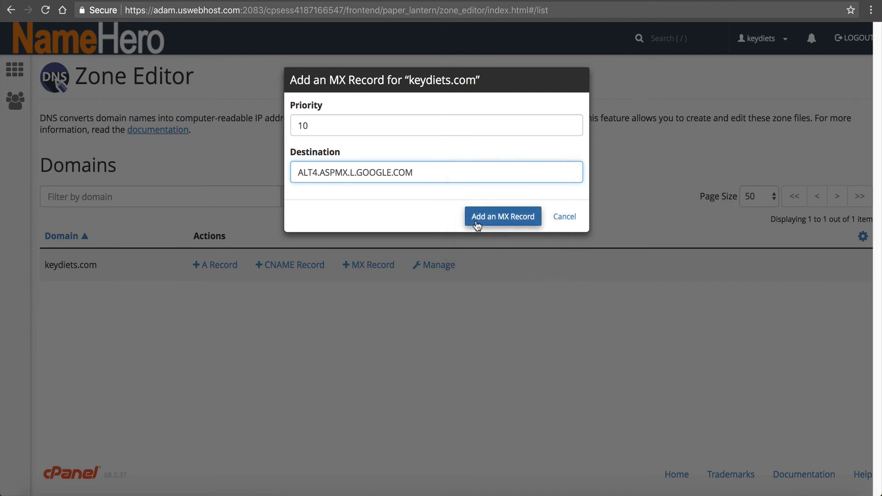
pyautogui.click(477, 225)
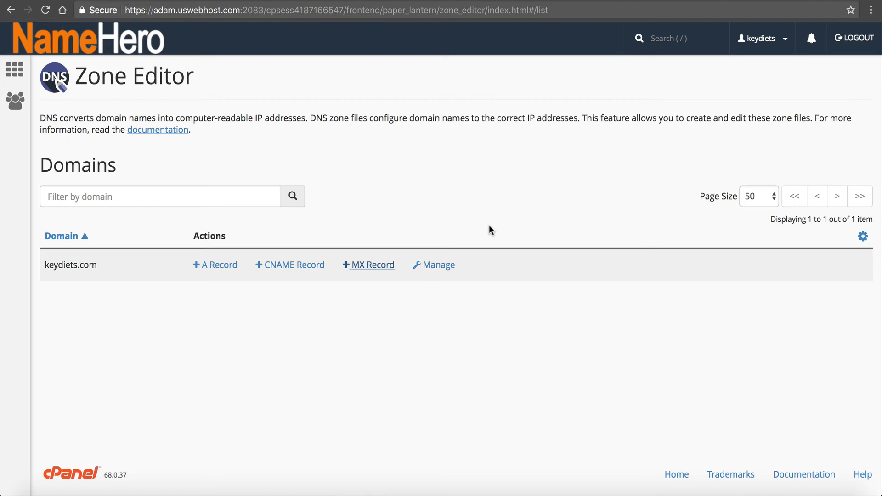
# Open the zone records for keydiets.com and filter them to show only the MX records
pyautogui.click(448, 265)
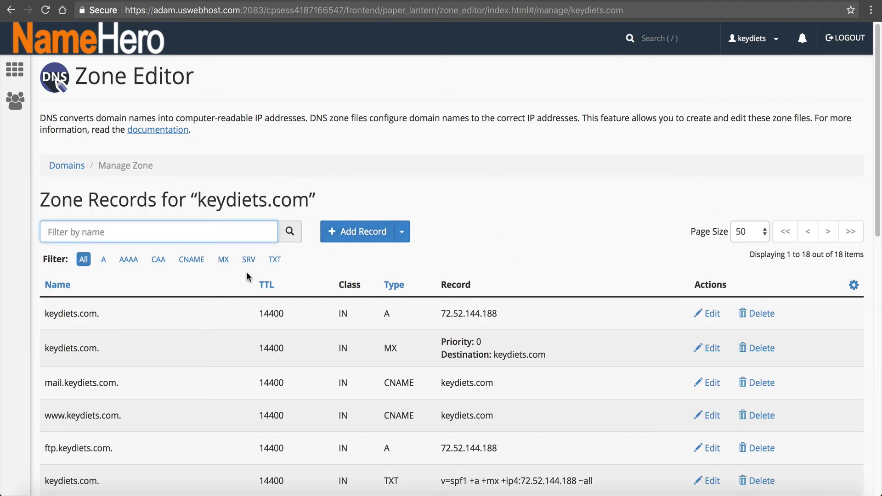
pyautogui.scroll(-12, 246, 272)
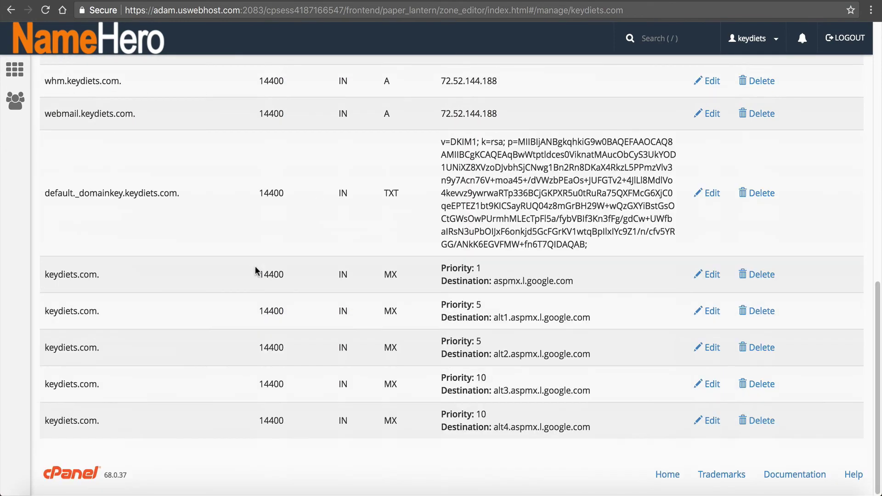
pyautogui.scroll(12, 256, 270)
pyautogui.scroll(-5, 255, 269)
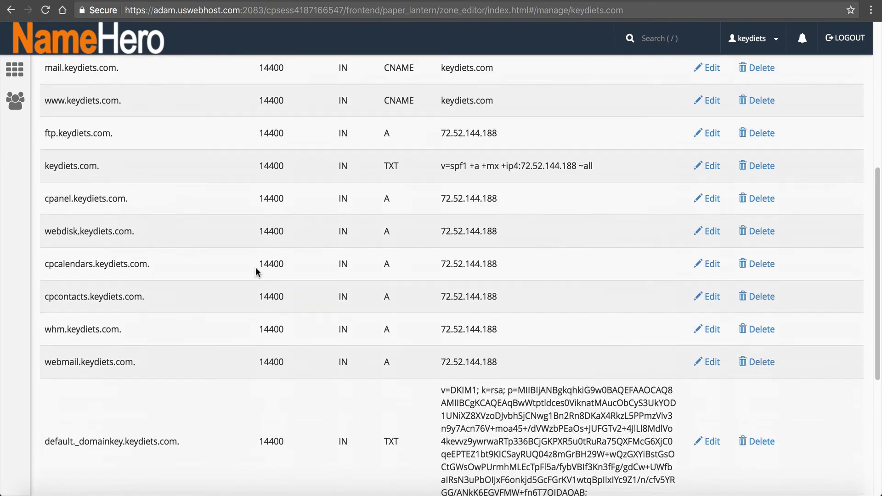
pyautogui.scroll(5, 255, 271)
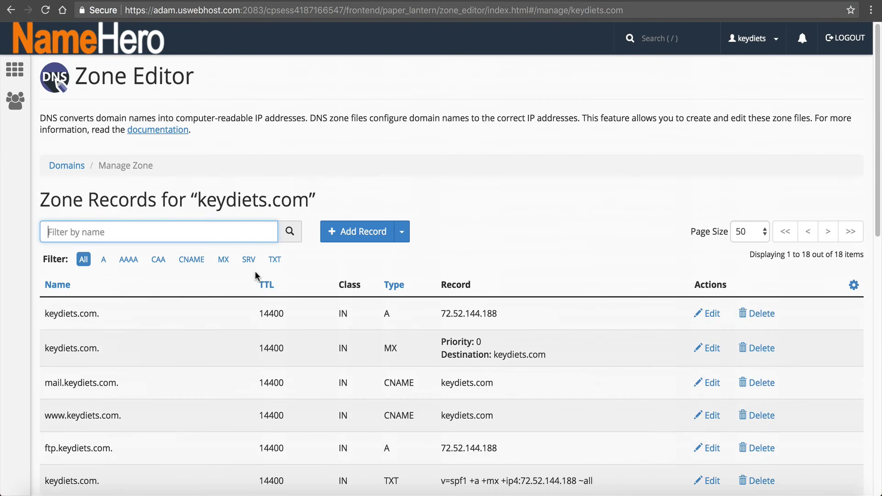
pyautogui.click(223, 259)
pyautogui.scroll(-3, 351, 335)
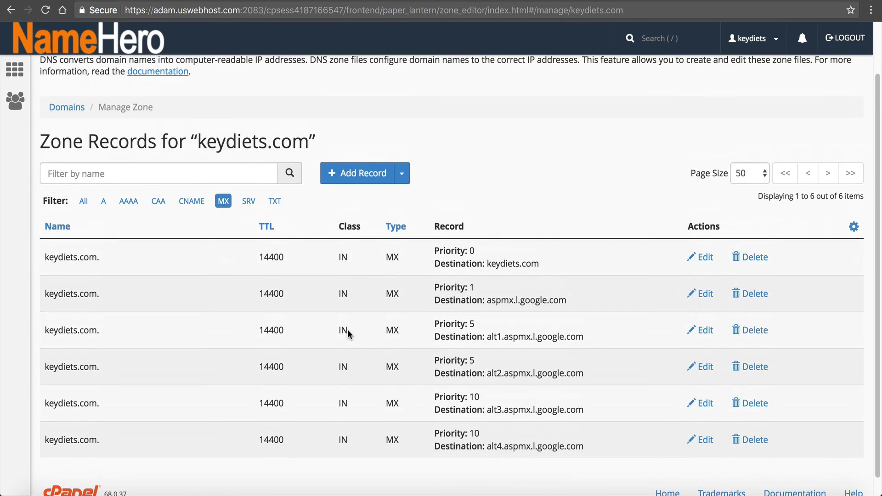
pyautogui.scroll(-1, 349, 334)
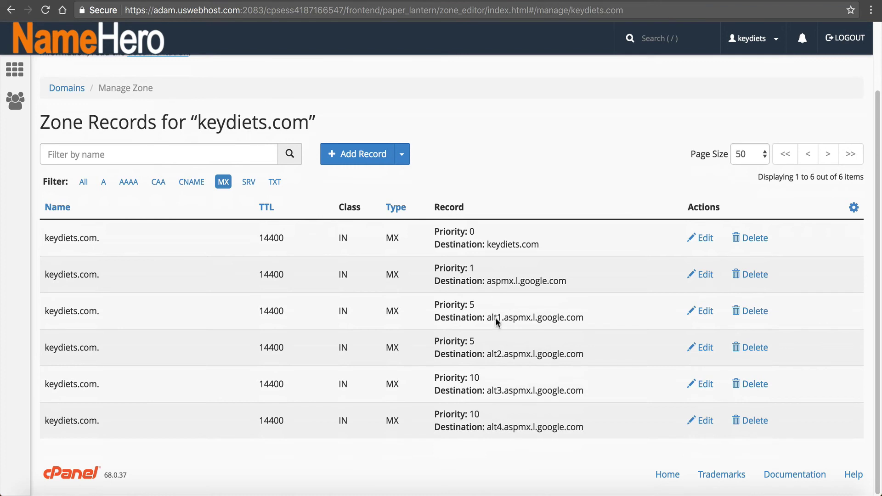
# Delete the original priority 0 MX record whose destination is keydiets.com, and confirm the deletion
pyautogui.moveTo(589, 248); pyautogui.dragTo(82, 234)
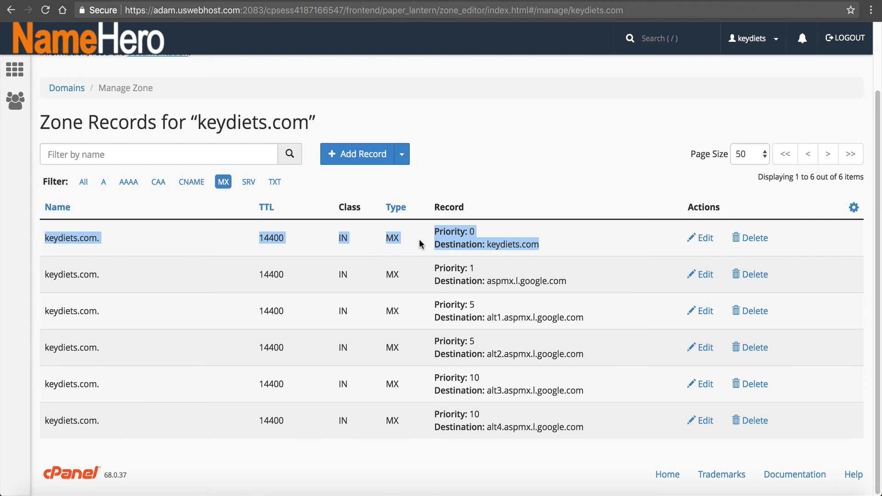
pyautogui.click(754, 238)
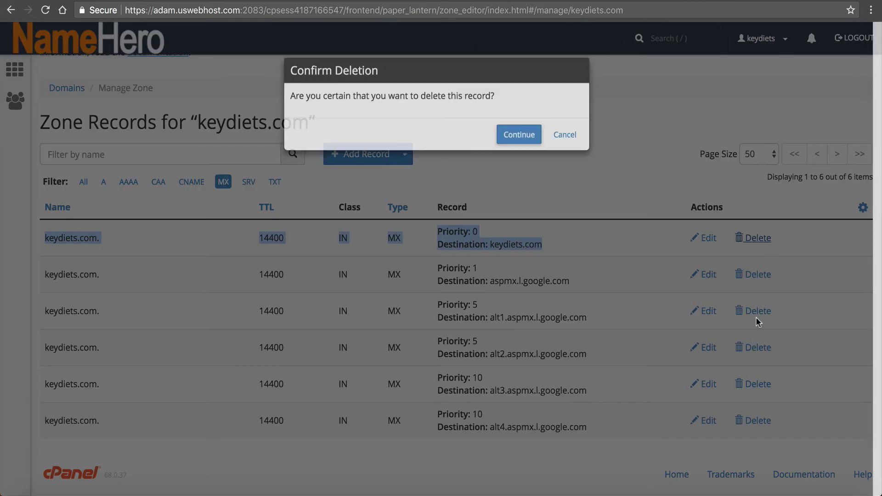
pyautogui.click(519, 144)
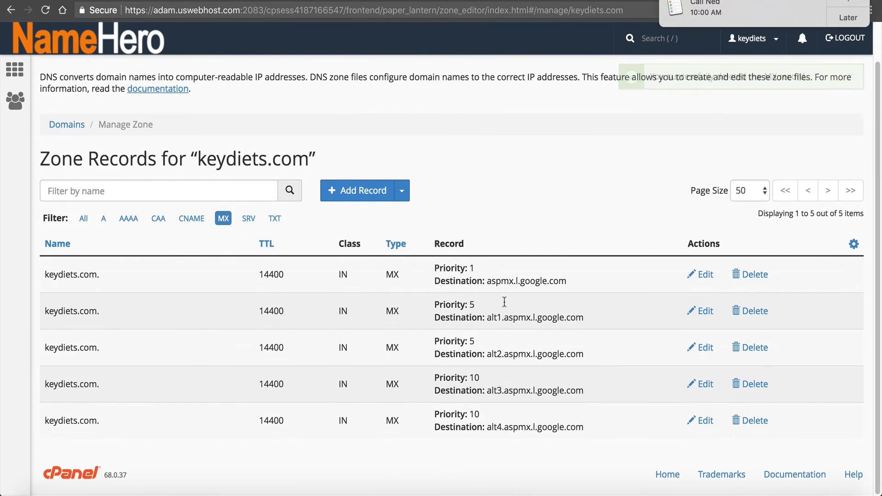
# Switch to the DNSHero site and run a DNS report for keydiets.com
pyautogui.click(855, 1)
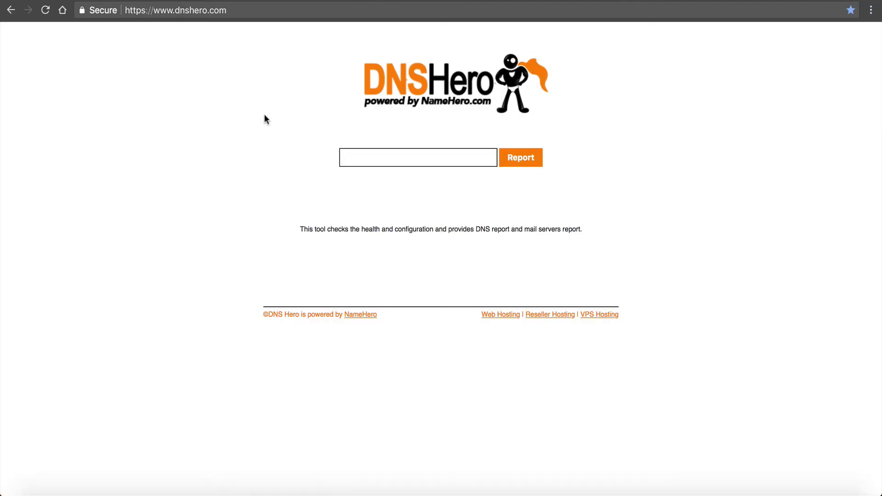
pyautogui.click(357, 155)
pyautogui.write('keydiets.co0m')
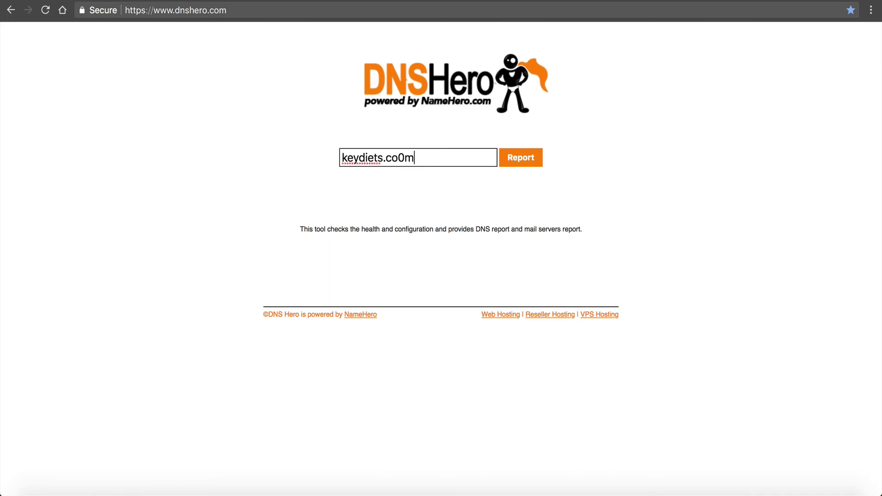
pyautogui.press('BackSpace')
pyautogui.press('BackSpace')
pyautogui.write('m')
pyautogui.click(504, 162)
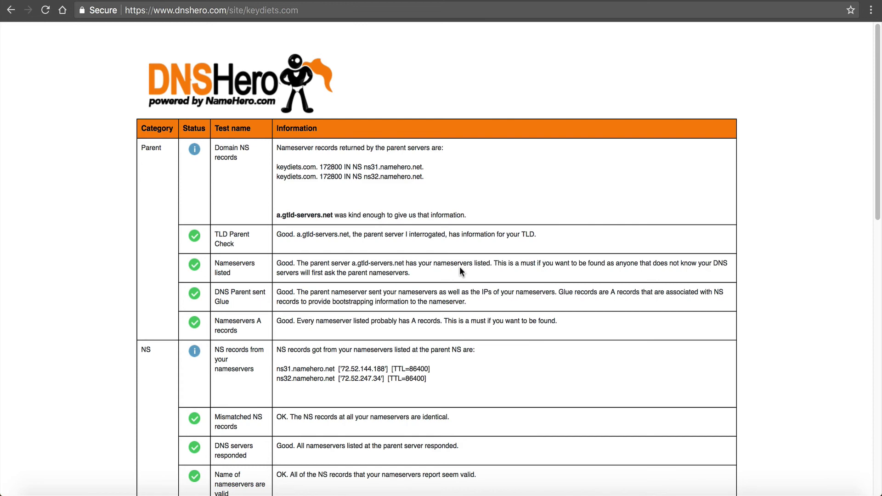
# Compare the MX records in the DNSHero report with the values in Google's G Suite MX table
pyautogui.scroll(-4, 415, 199)
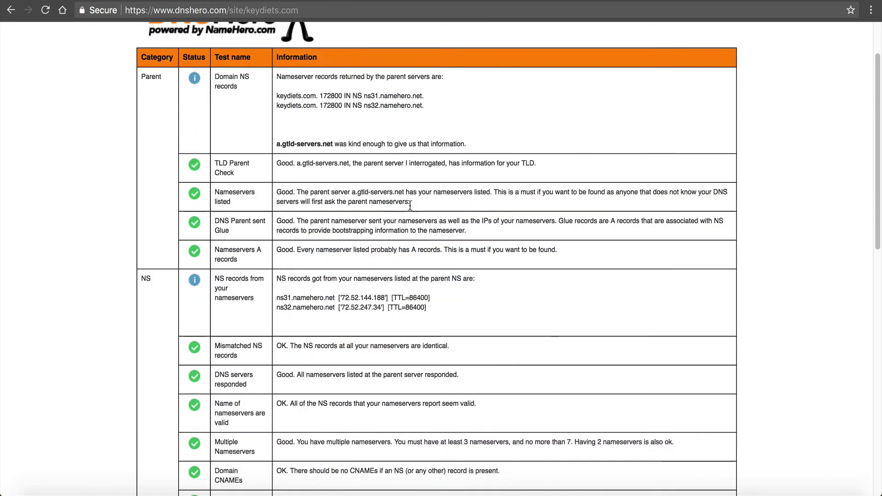
pyautogui.scroll(-8, 404, 213)
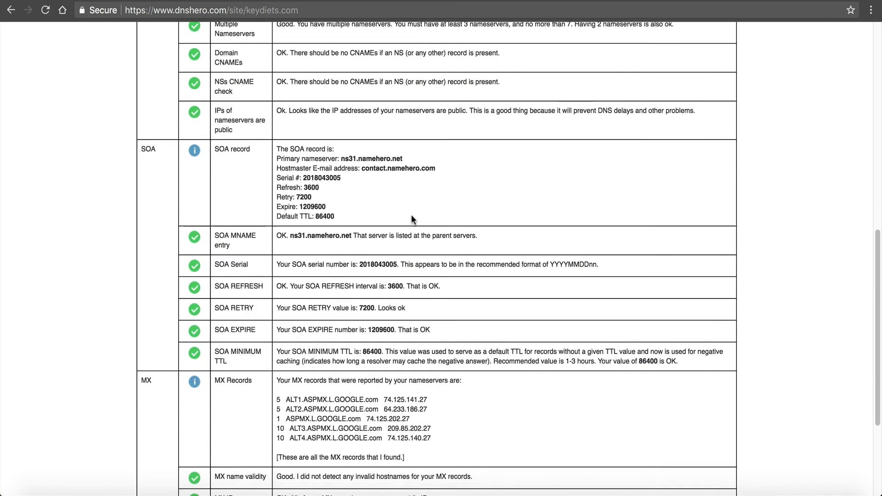
pyautogui.moveTo(430, 416); pyautogui.dragTo(158, 335)
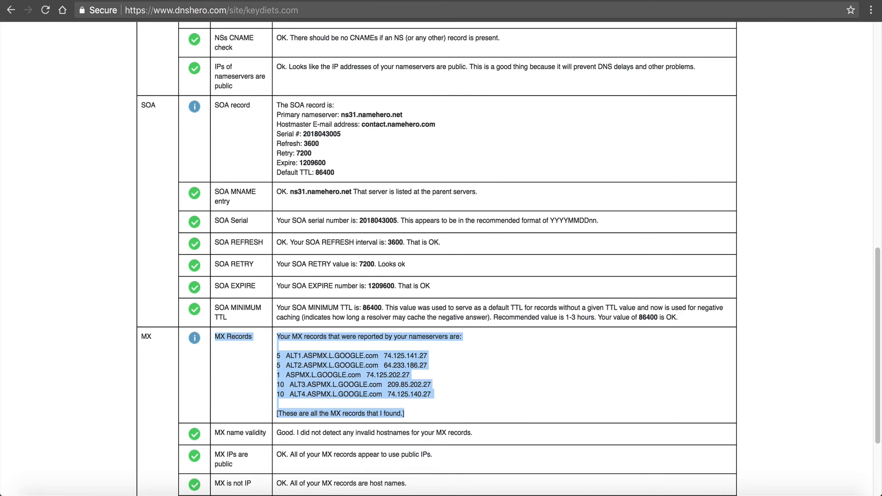
pyautogui.hotkey('ctrl', 'Tab')
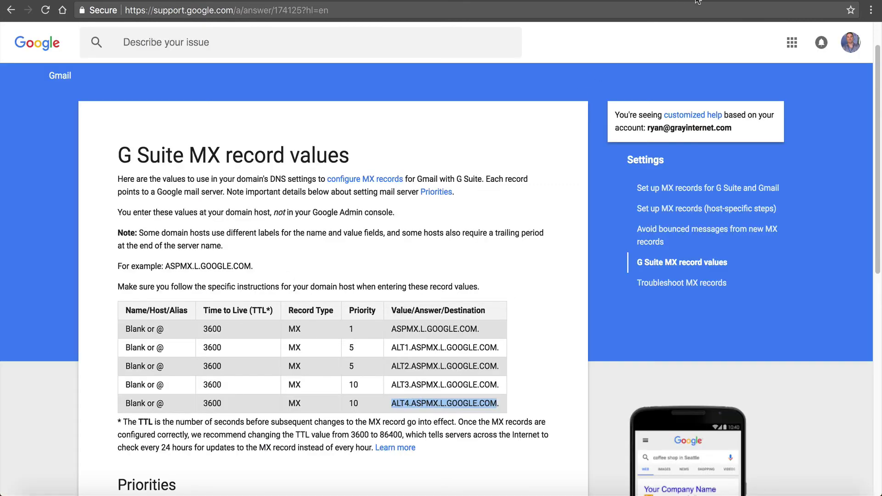
pyautogui.hotkey('ctrl', 'shift', 'Tab')
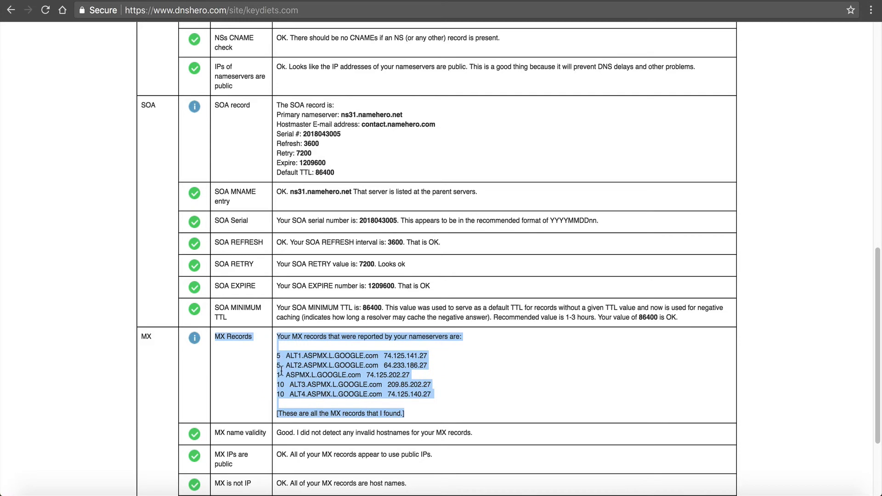
pyautogui.click(461, 403)
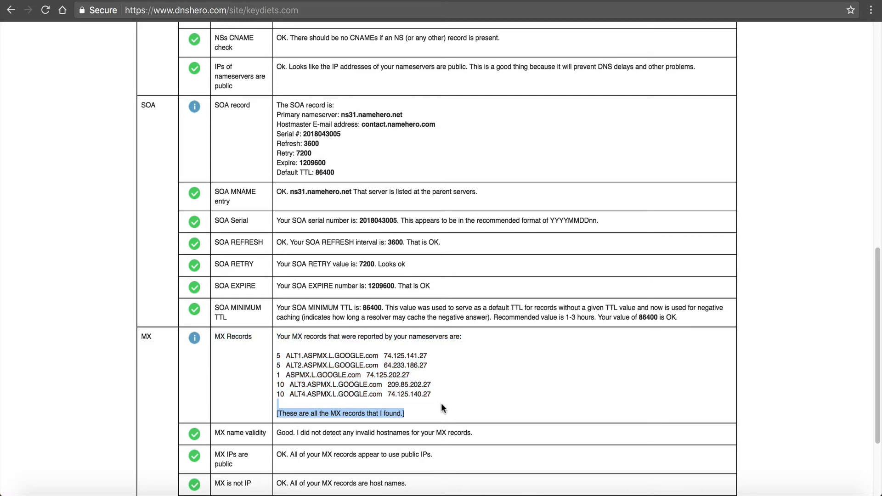
pyautogui.moveTo(427, 406); pyautogui.dragTo(236, 318)
# Review the whole DNSHero report, from the nameserver checks to the MX and WWW results, and return to Google's MX values page
pyautogui.scroll(-3, 403, 322)
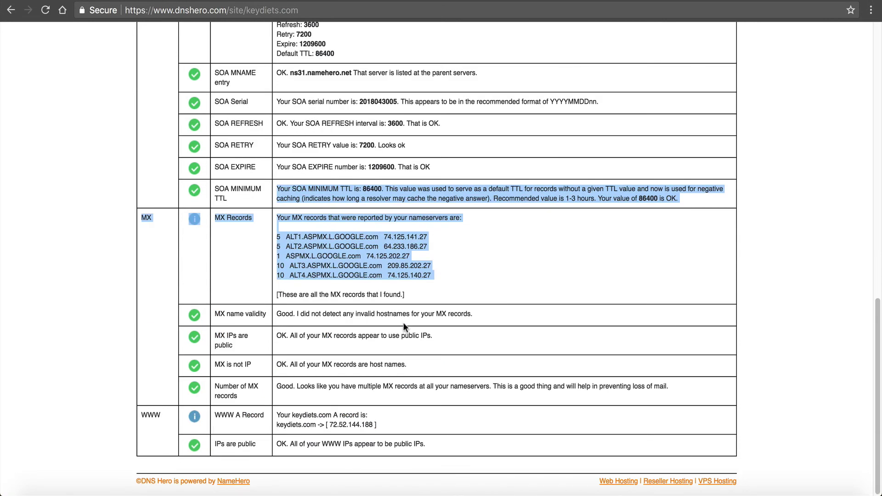
pyautogui.scroll(10, 401, 310)
pyautogui.scroll(4, 401, 313)
pyautogui.scroll(-14, 399, 317)
pyautogui.scroll(14, 404, 328)
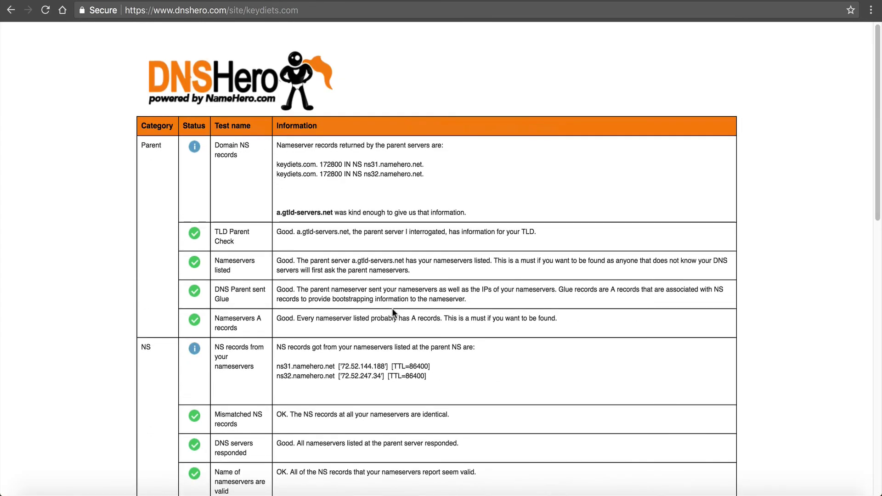
pyautogui.scroll(-3, 394, 307)
pyautogui.scroll(-14, 398, 299)
pyautogui.scroll(17, 398, 299)
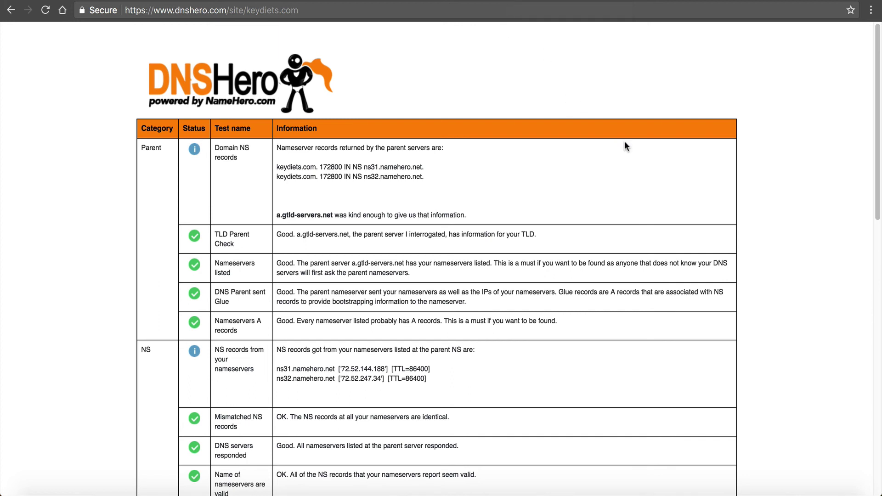
pyautogui.click(518, 1)
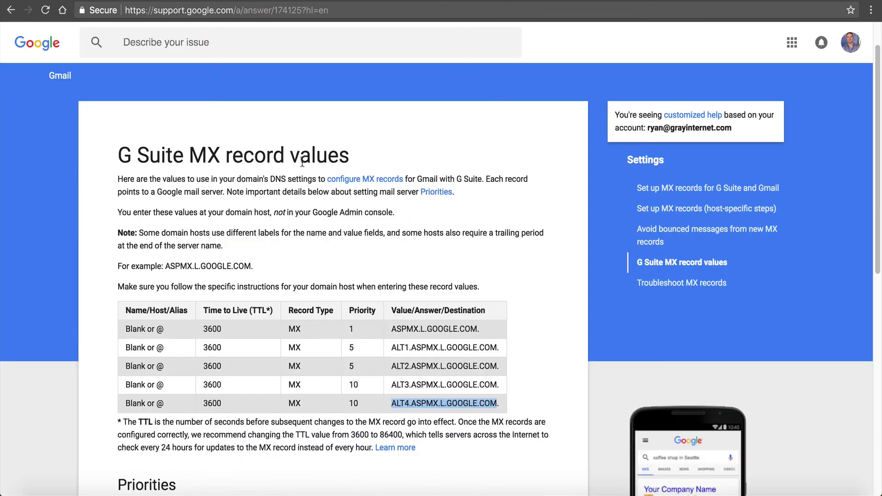
# Switch to the G Suite pricing page, open its contact sales form, and look through the form for support options
pyautogui.scroll(1, 302, 162)
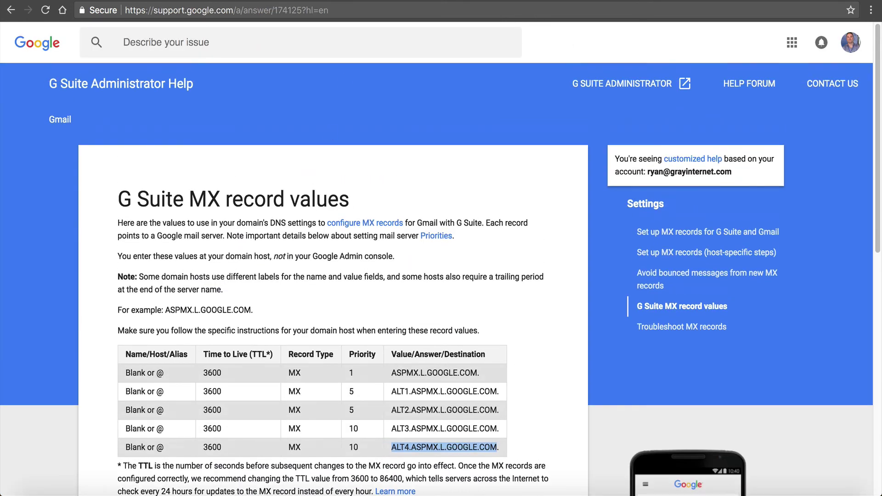
pyautogui.click(567, 1)
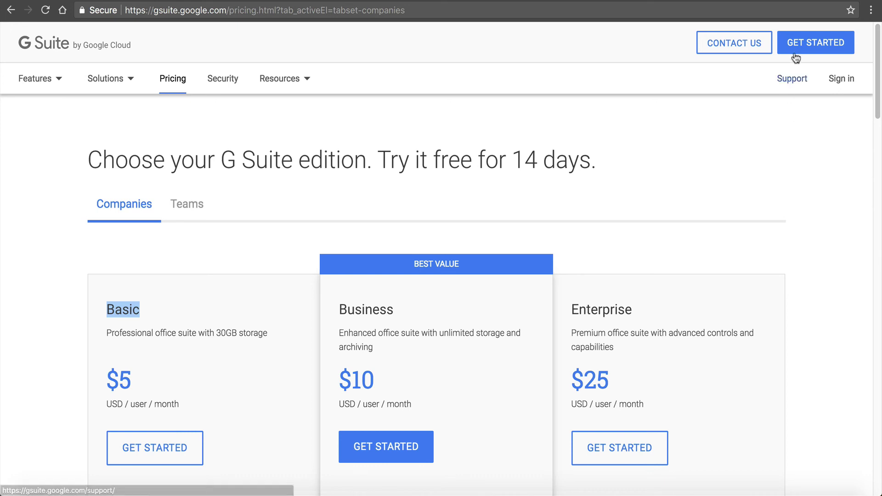
pyautogui.click(747, 51)
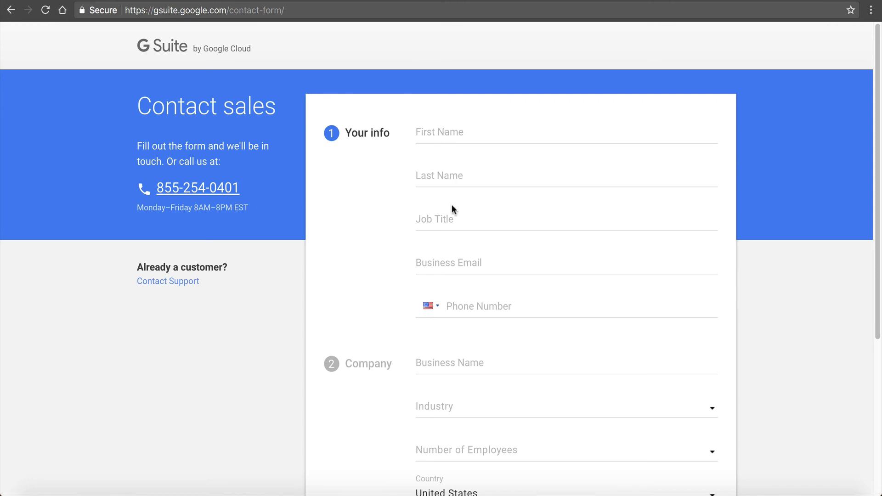
pyautogui.scroll(-5, 451, 276)
pyautogui.scroll(5, 467, 285)
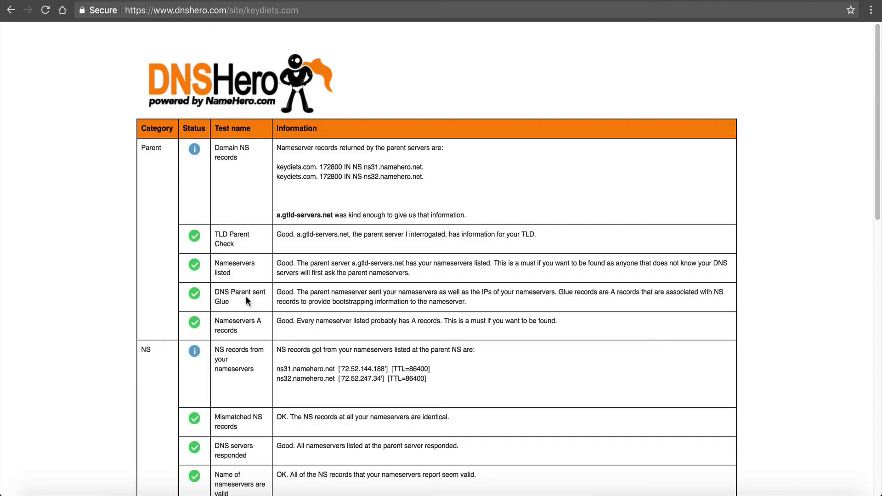
# Recheck the Google MX records listed in the MX section of the DNSHero report for keydiets.com
pyautogui.scroll(-15, 246, 301)
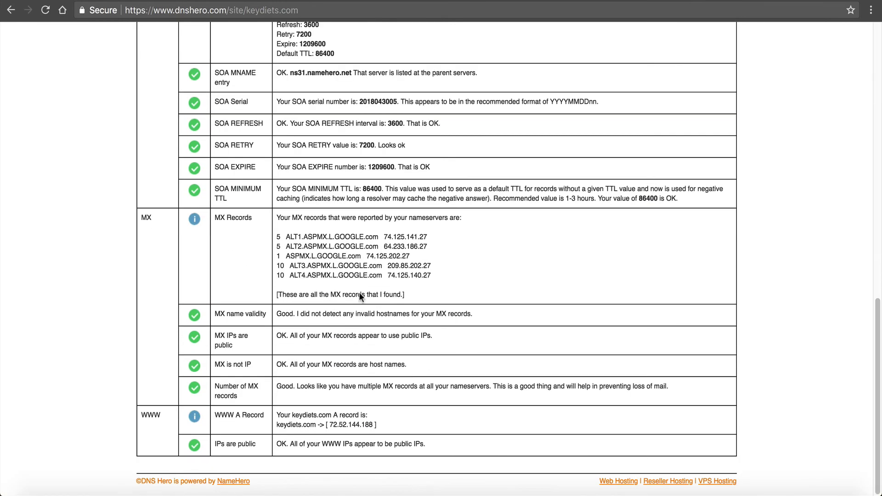
pyautogui.moveTo(419, 287); pyautogui.dragTo(277, 238)
pyautogui.scroll(15, 276, 237)
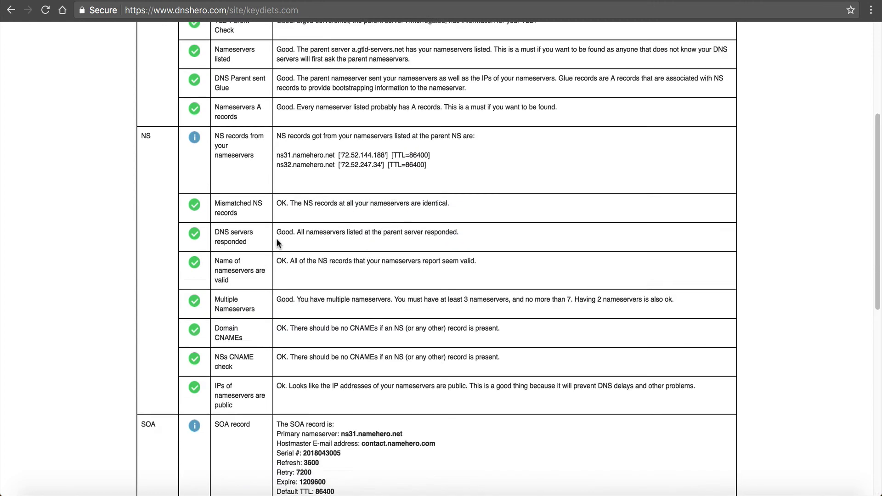